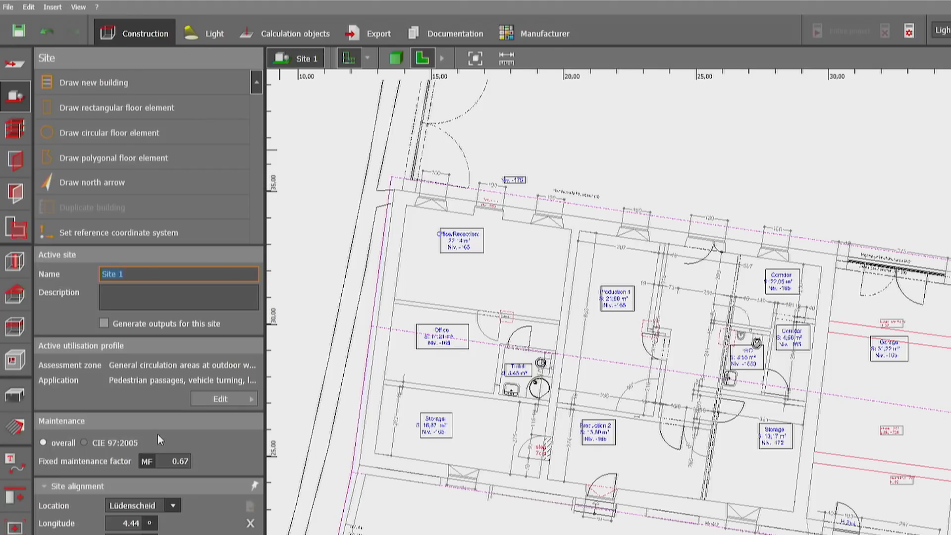
{"action": "left_click", "coordinate": [173, 461]}
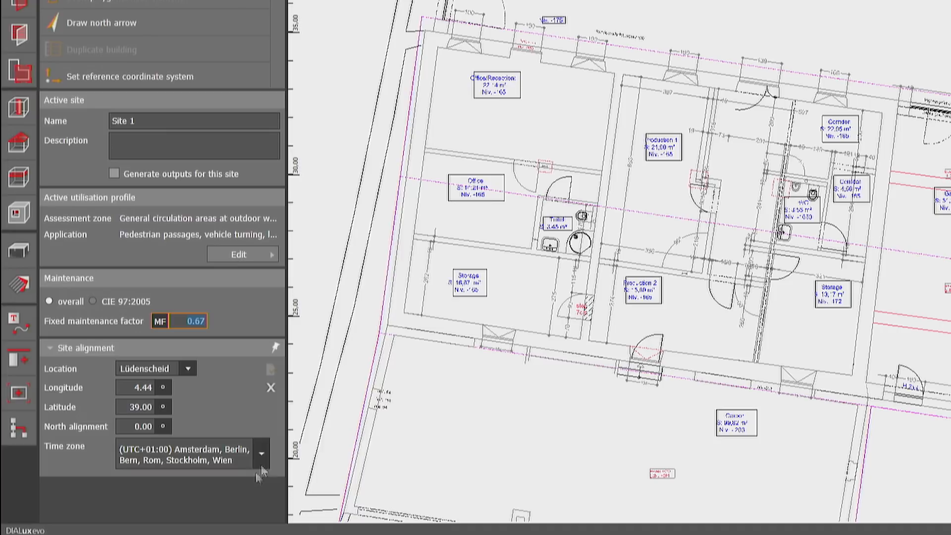
{"action": "left_click", "coordinate": [190, 371]}
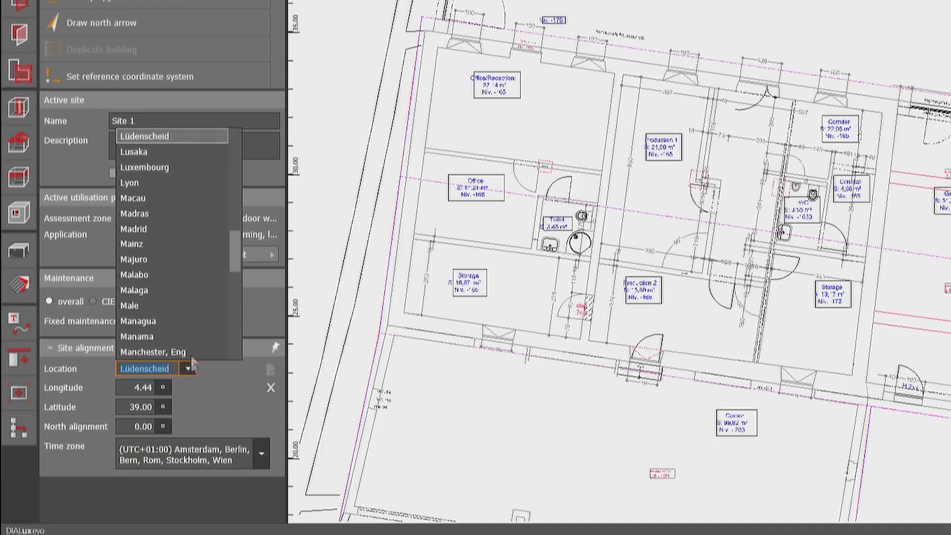
{"action": "left_click", "coordinate": [205, 416]}
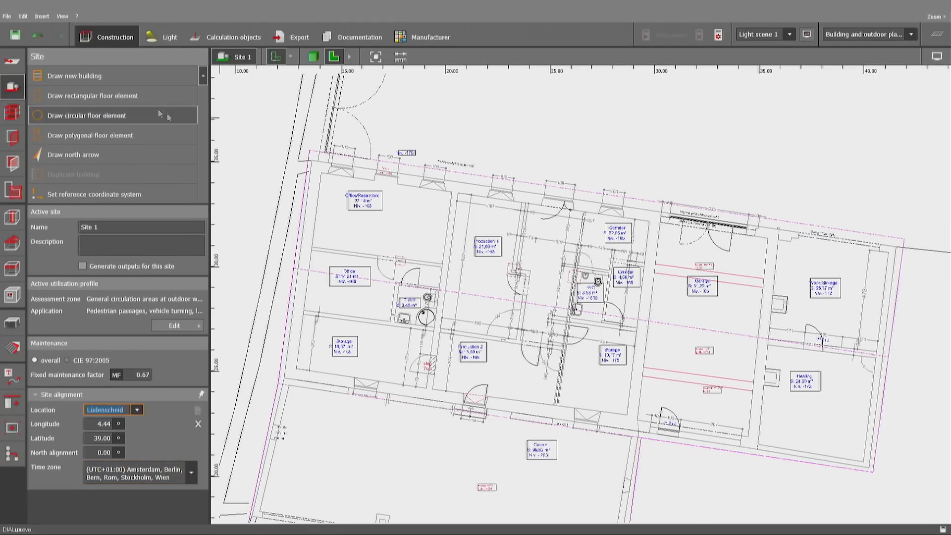
Start a new building on the site and set its total building height to 7.24 m.
{"action": "left_click", "coordinate": [129, 77]}
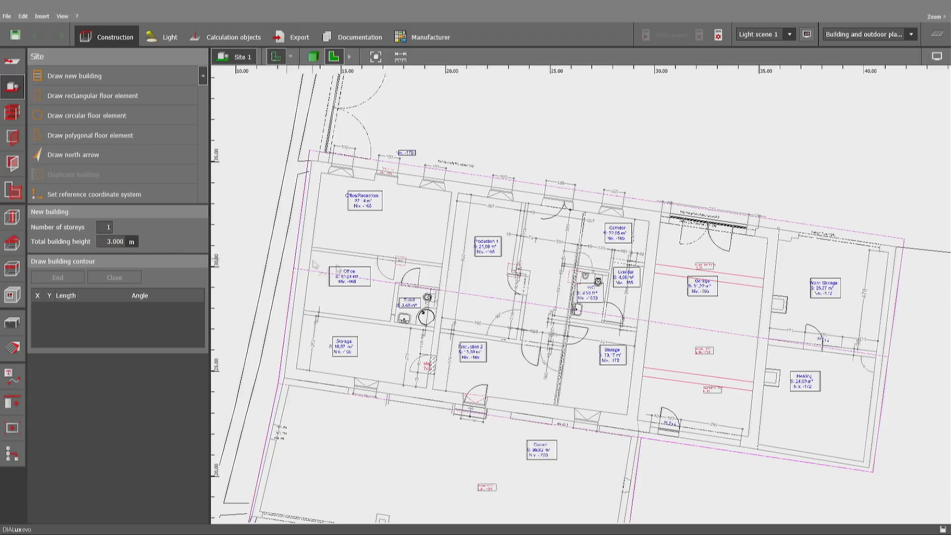
{"action": "scroll", "coordinate": [678, 342], "scroll_direction": "up", "scroll_amount": 2}
{"action": "scroll", "coordinate": [678, 342], "scroll_direction": "up", "scroll_amount": 3}
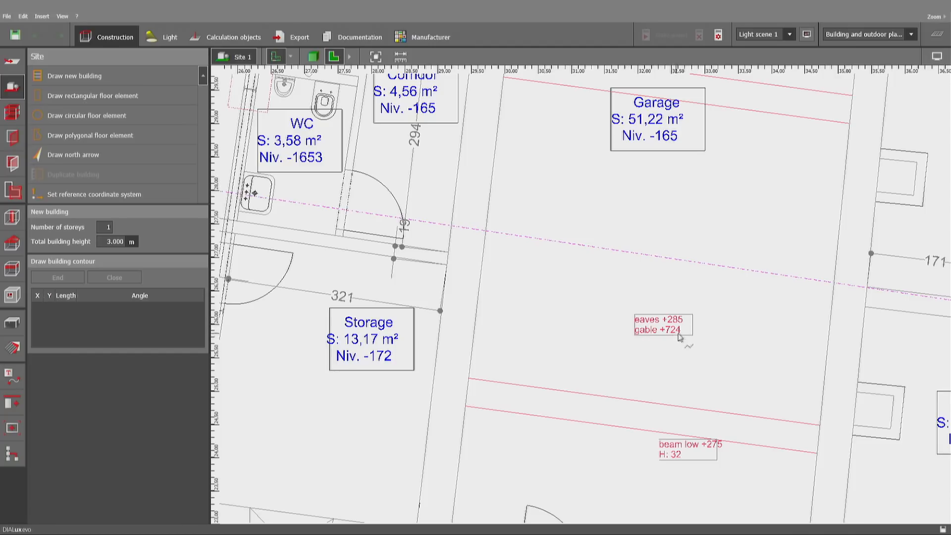
{"action": "left_click", "coordinate": [106, 242]}
{"action": "type", "text": "7.24"}
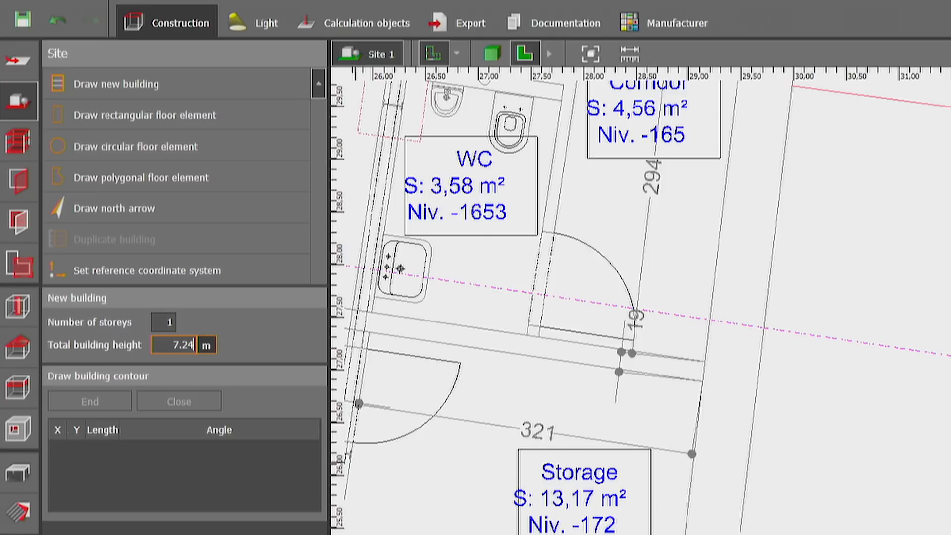
{"action": "key", "text": "Return"}
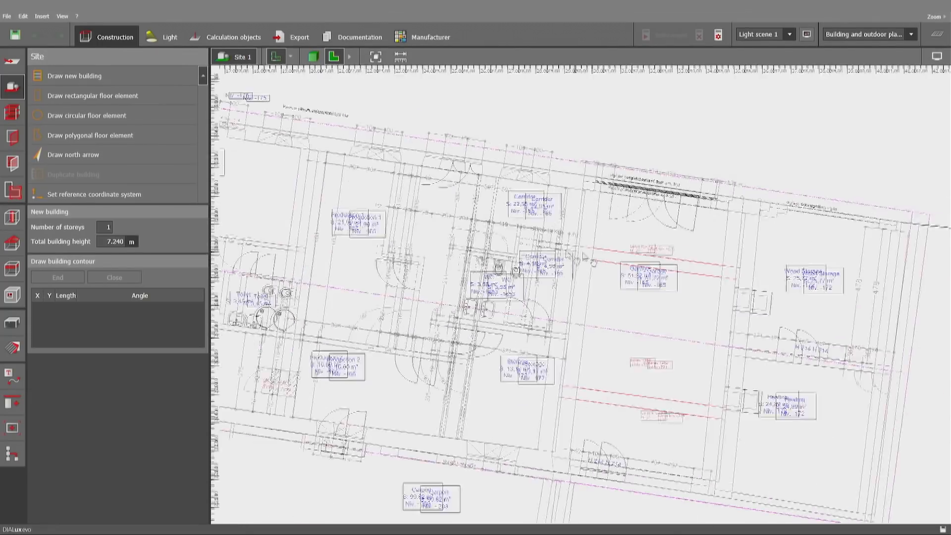
Trace the main building's contour, about 28.2 by 10.5 m, along the plan's exterior wall corners from Wood Storage and close the polygon.
{"action": "left_click", "coordinate": [808, 210]}
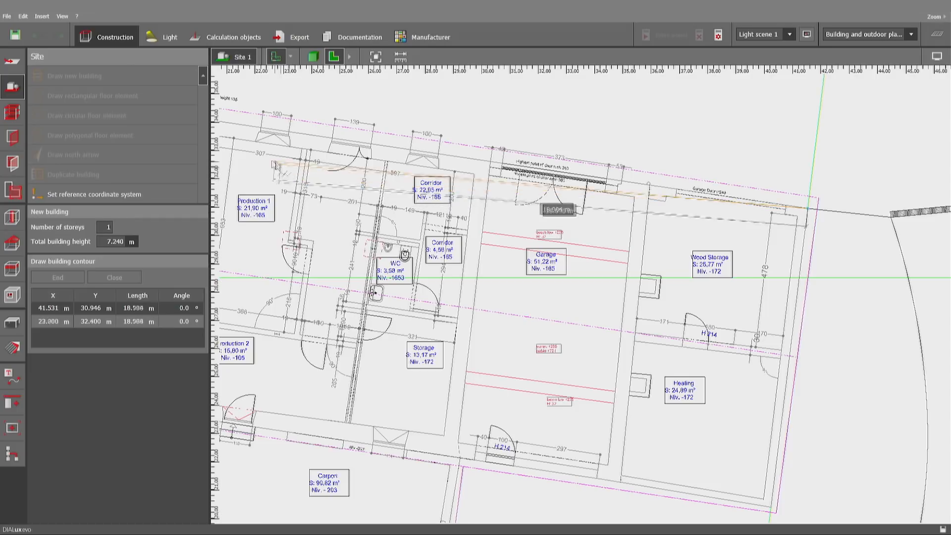
{"action": "middle_click_drag", "start_coordinate": [256, 153], "coordinate": [596, 223]}
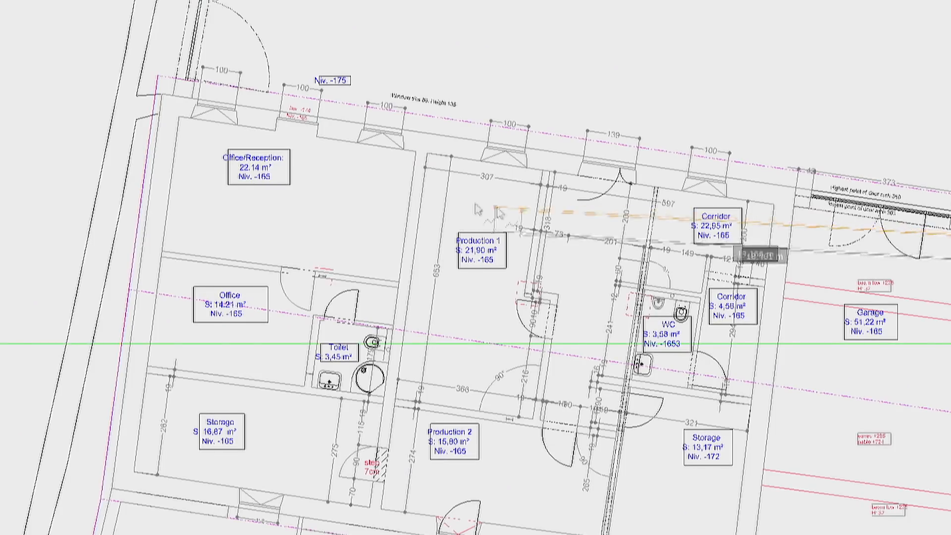
{"action": "middle_click_drag", "start_coordinate": [463, 212], "coordinate": [515, 234]}
{"action": "middle_click_drag", "start_coordinate": [378, 199], "coordinate": [399, 208]}
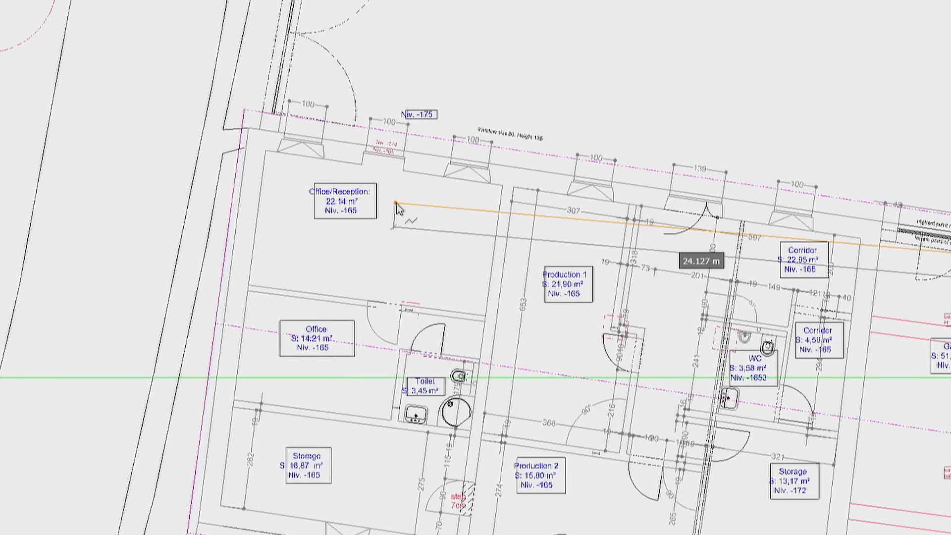
{"action": "left_click", "coordinate": [249, 129]}
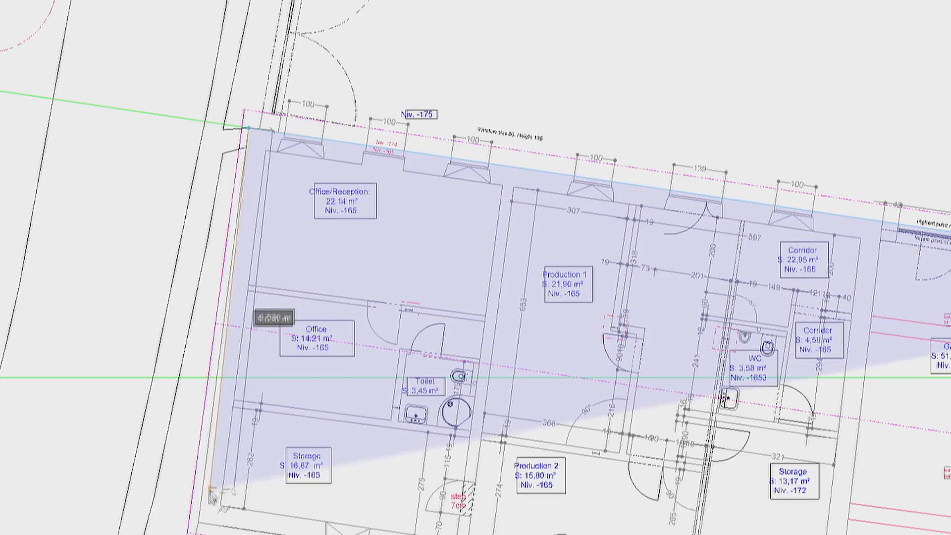
{"action": "left_click", "coordinate": [200, 524]}
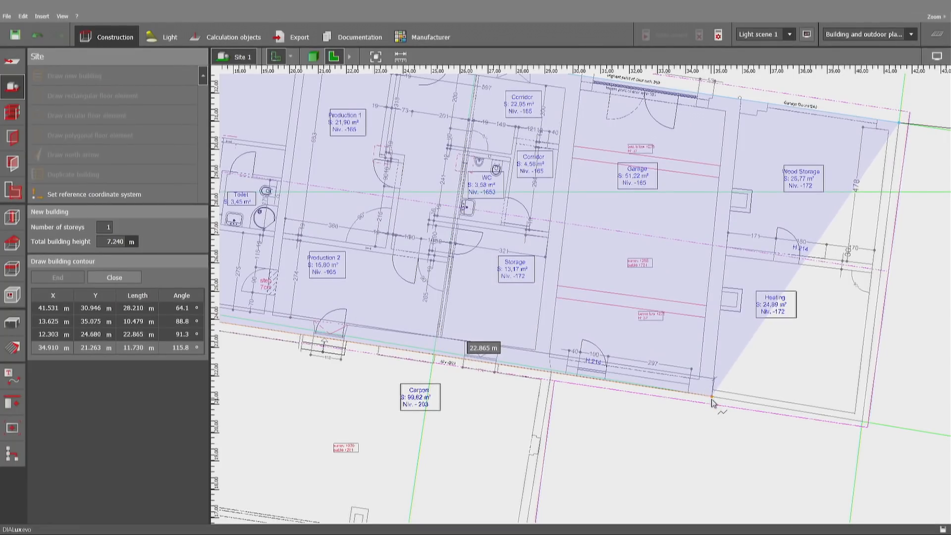
{"action": "left_click", "coordinate": [712, 396]}
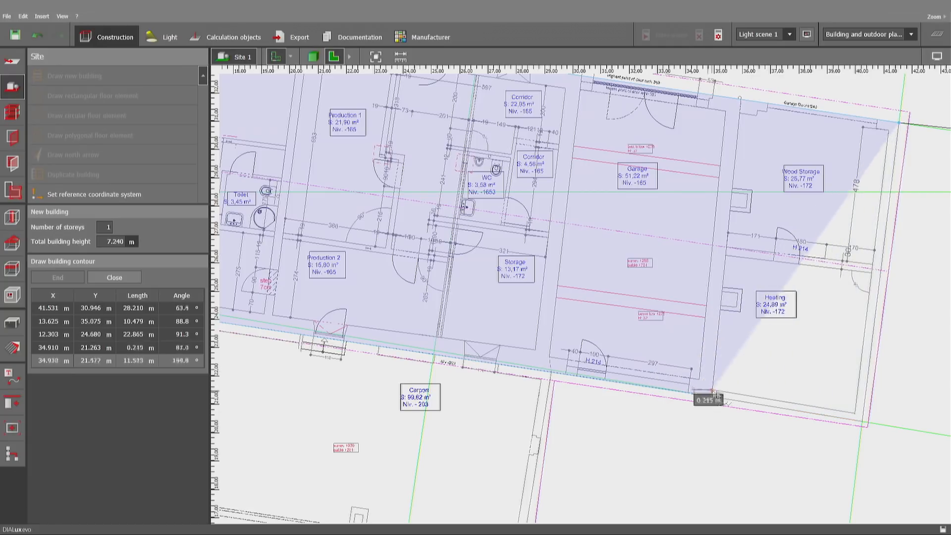
{"action": "left_click", "coordinate": [862, 424]}
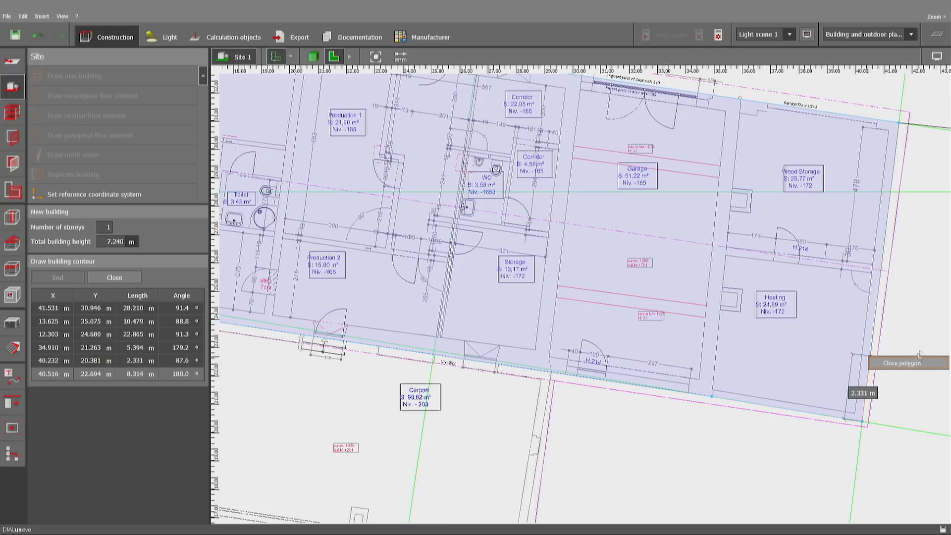
{"action": "left_click", "coordinate": [906, 363]}
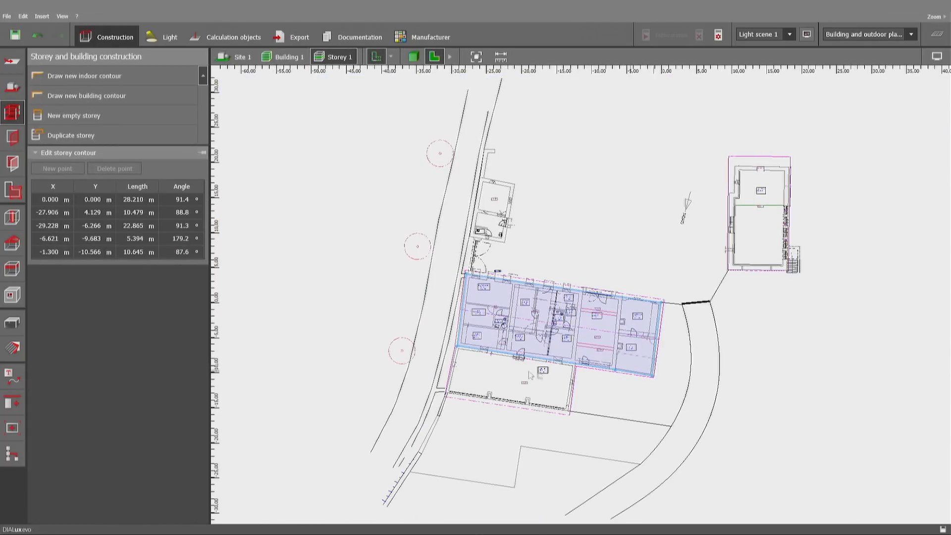
Inspect the building volume in 3D from a higher angle, return to the floor plan and look over the available side views.
{"action": "scroll", "coordinate": [473, 344], "scroll_direction": "up", "scroll_amount": 3}
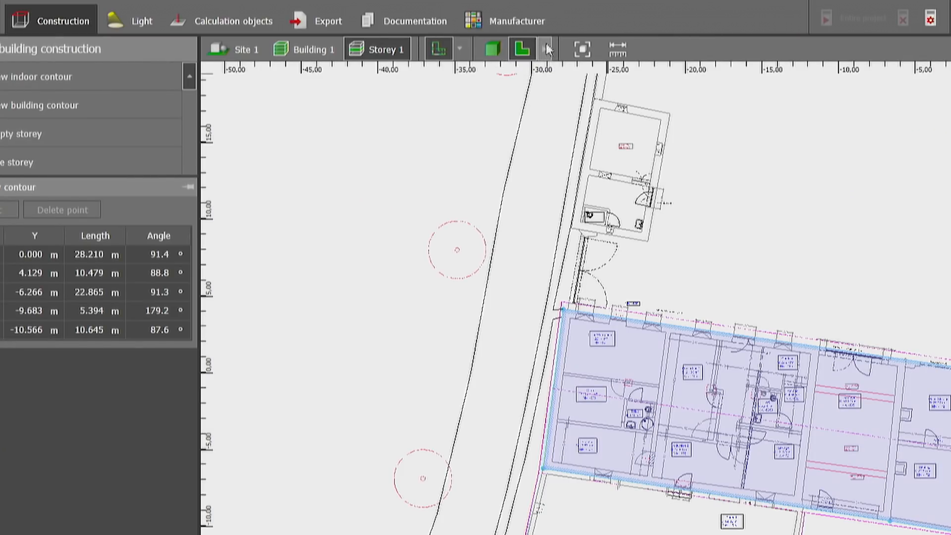
{"action": "left_click", "coordinate": [492, 49]}
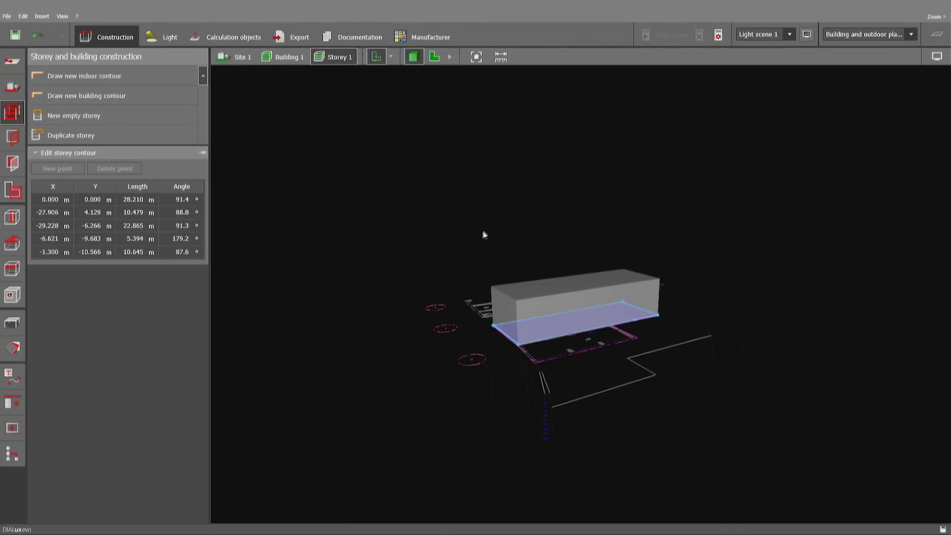
{"action": "left_click", "coordinate": [483, 237]}
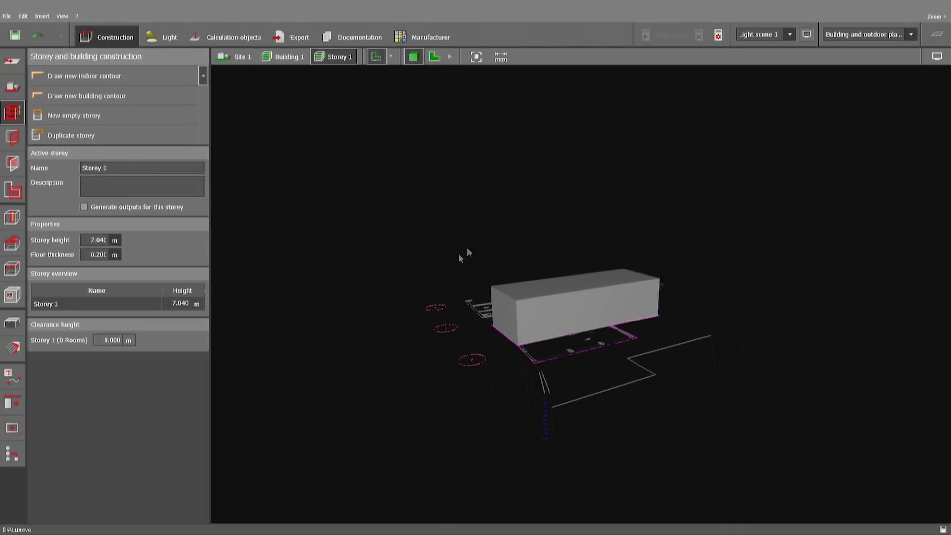
{"action": "left_click_drag", "start_coordinate": [409, 258], "coordinate": [400, 299]}
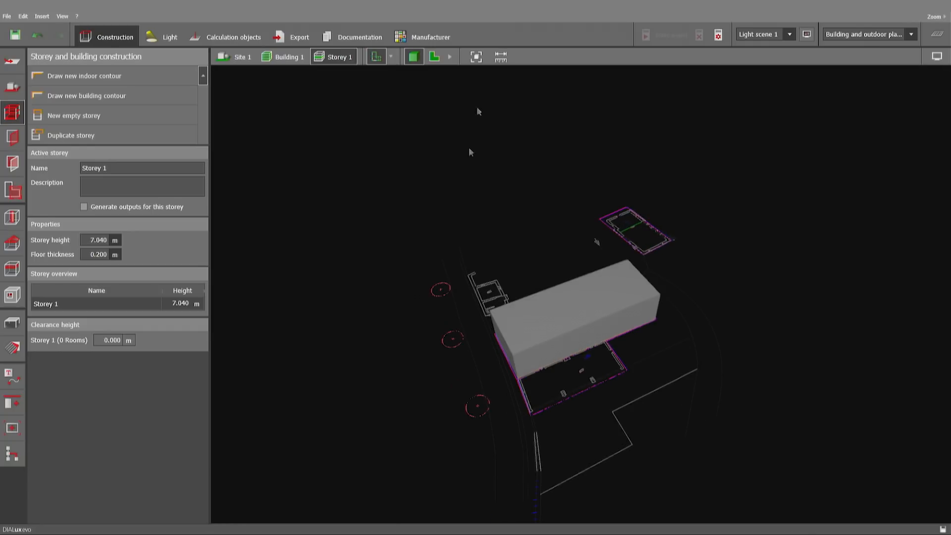
{"action": "left_click", "coordinate": [434, 58]}
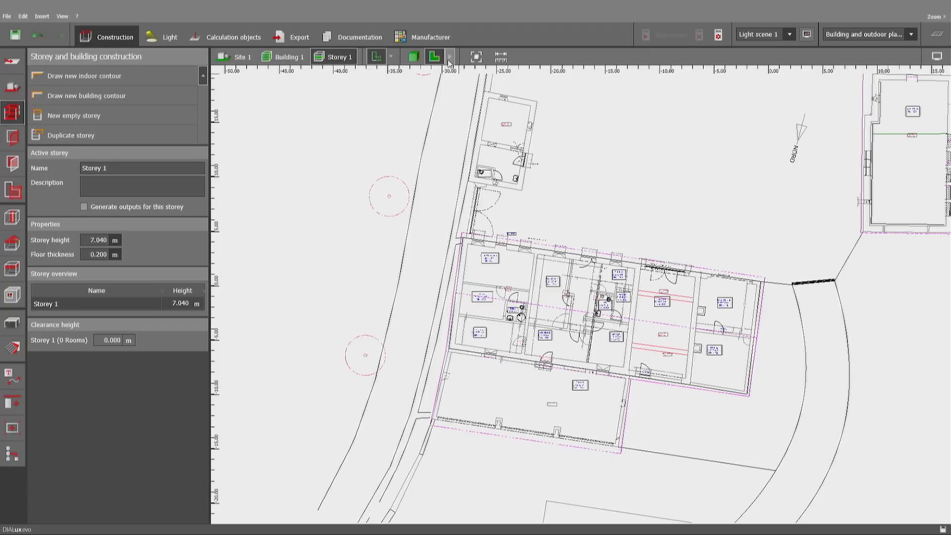
{"action": "left_click", "coordinate": [450, 59]}
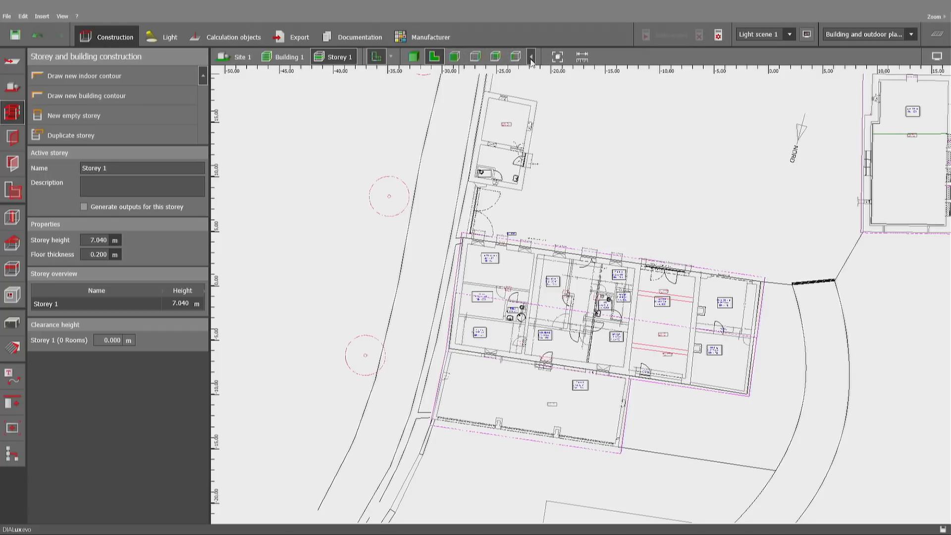
{"action": "left_click", "coordinate": [532, 57]}
{"action": "left_click", "coordinate": [450, 59]}
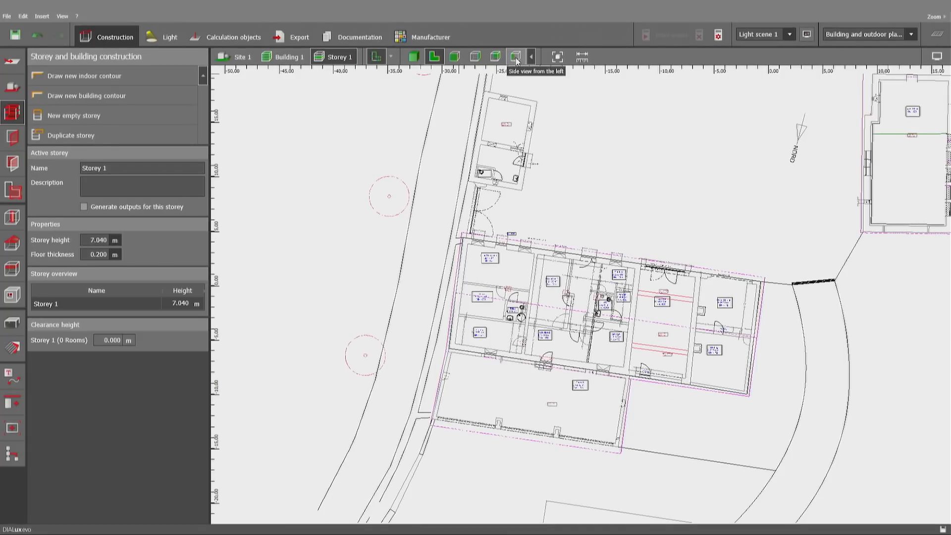
{"action": "left_click", "coordinate": [531, 56]}
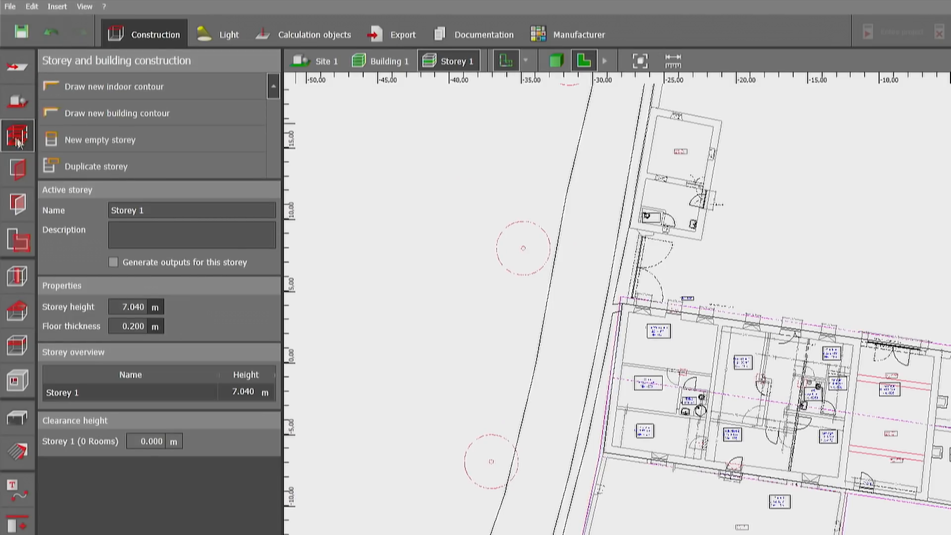
Draw the indoor contour of the Office/Reception room, about 6.3 by 3.5 m, along its inner wall corners and close it.
{"action": "left_click", "coordinate": [137, 91]}
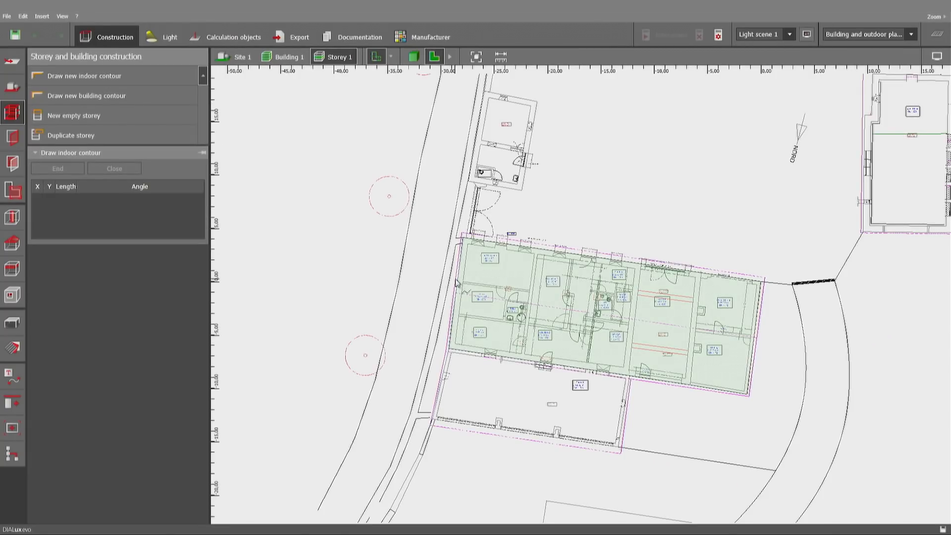
{"action": "scroll", "coordinate": [461, 257], "scroll_direction": "up", "scroll_amount": 1}
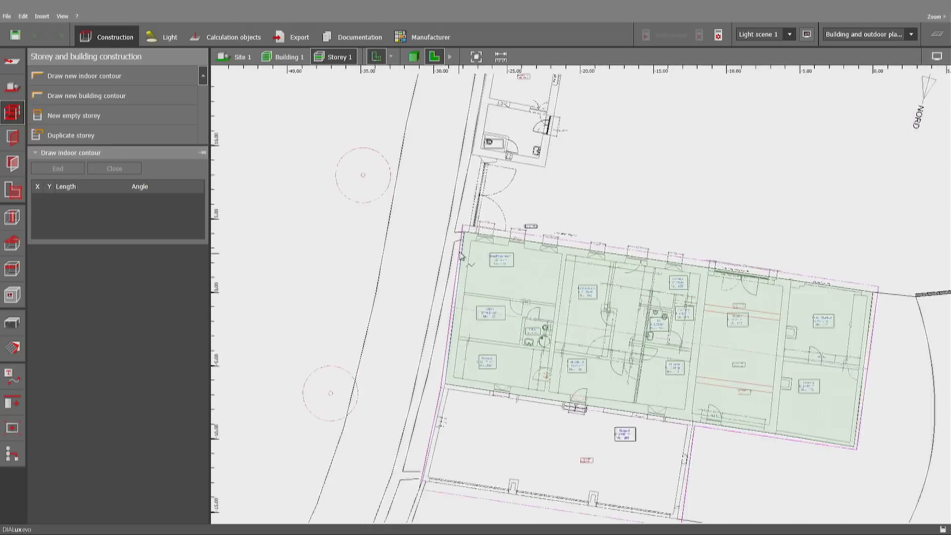
{"action": "scroll", "coordinate": [461, 257], "scroll_direction": "up", "scroll_amount": 3}
{"action": "left_click", "coordinate": [472, 235]}
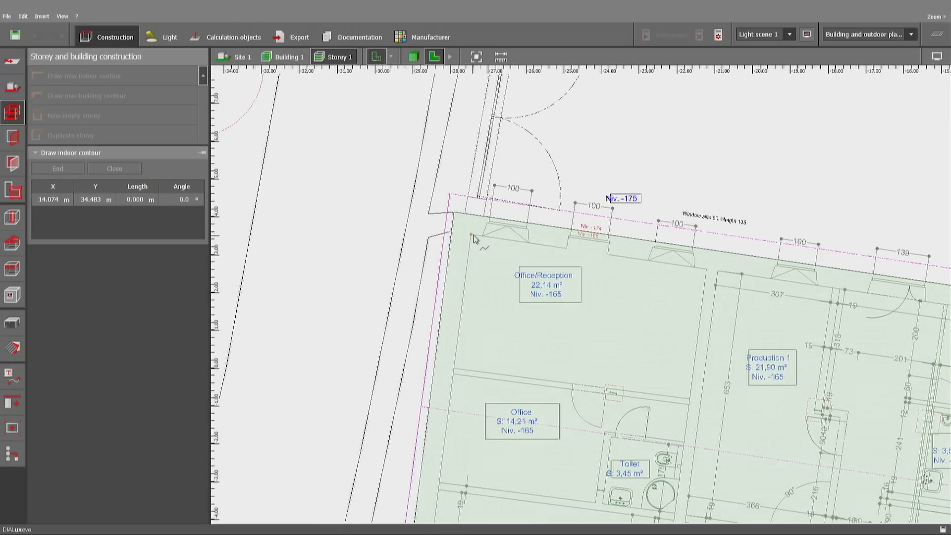
{"action": "left_click", "coordinate": [454, 370]}
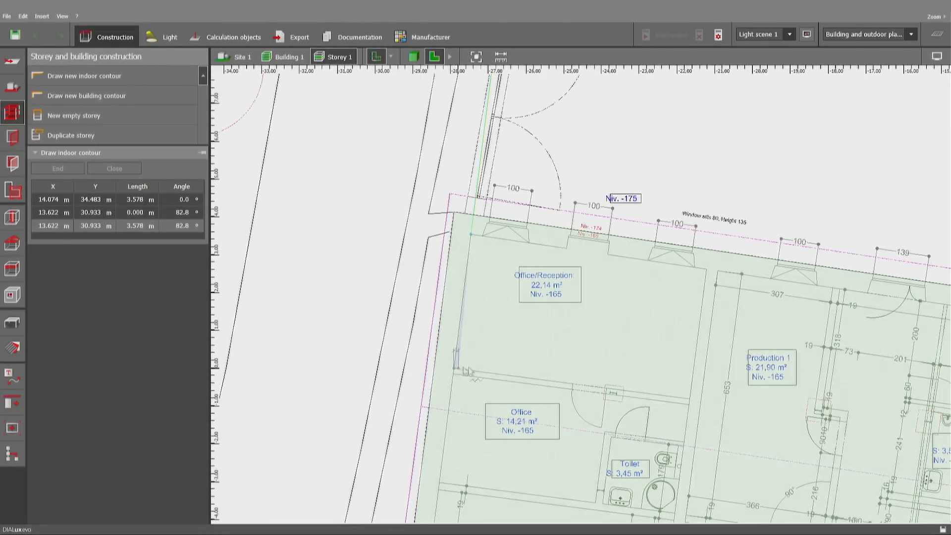
{"action": "left_click", "coordinate": [688, 399]}
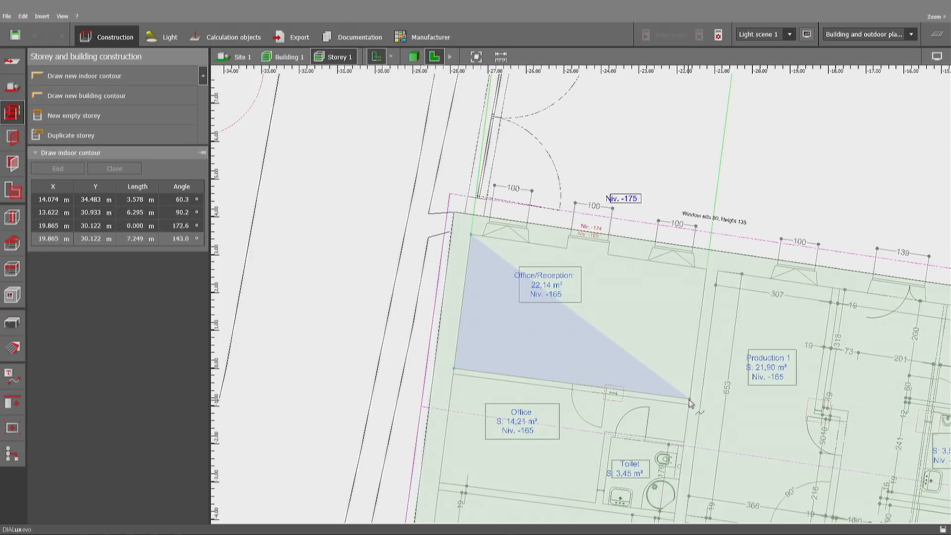
{"action": "left_click", "coordinate": [707, 270]}
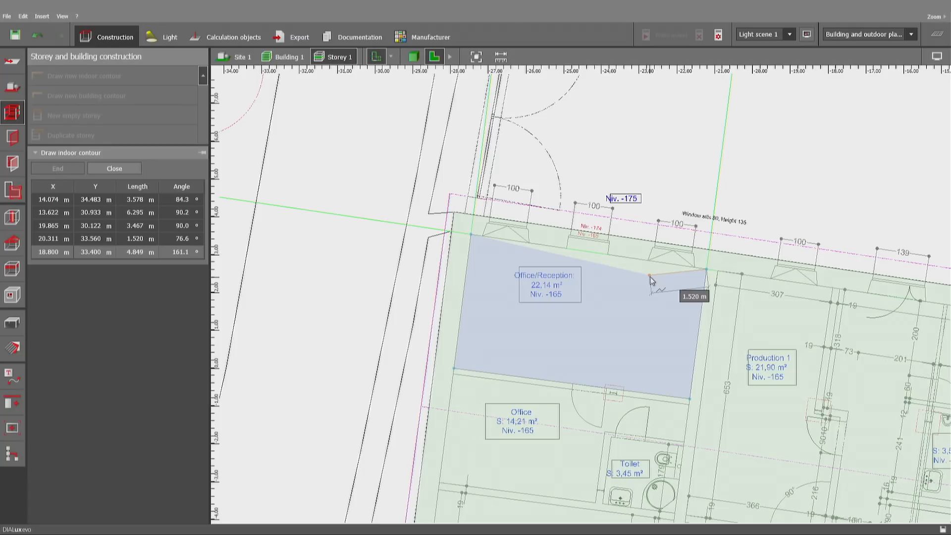
{"action": "left_click", "coordinate": [673, 286]}
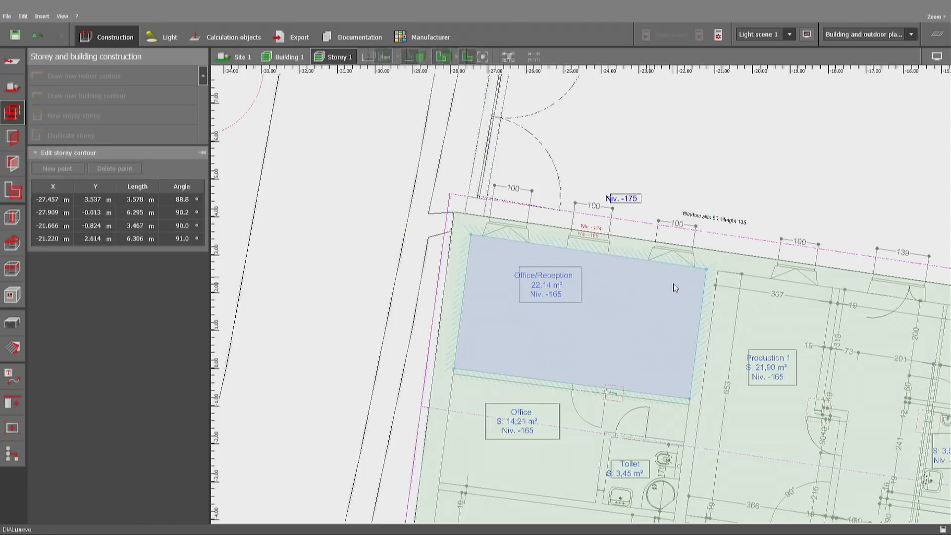
Draw the L-shaped indoor contour of the Office, about 6.3 by 2.9 m, around the Toilet along its wall corners and close the polygon.
{"action": "scroll", "coordinate": [624, 458], "scroll_direction": "up", "scroll_amount": 2}
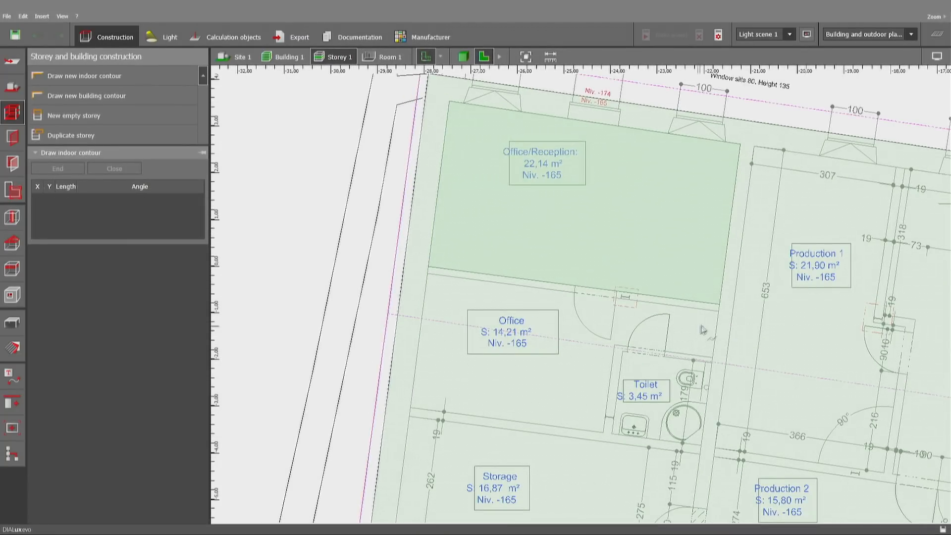
{"action": "left_click", "coordinate": [719, 312]}
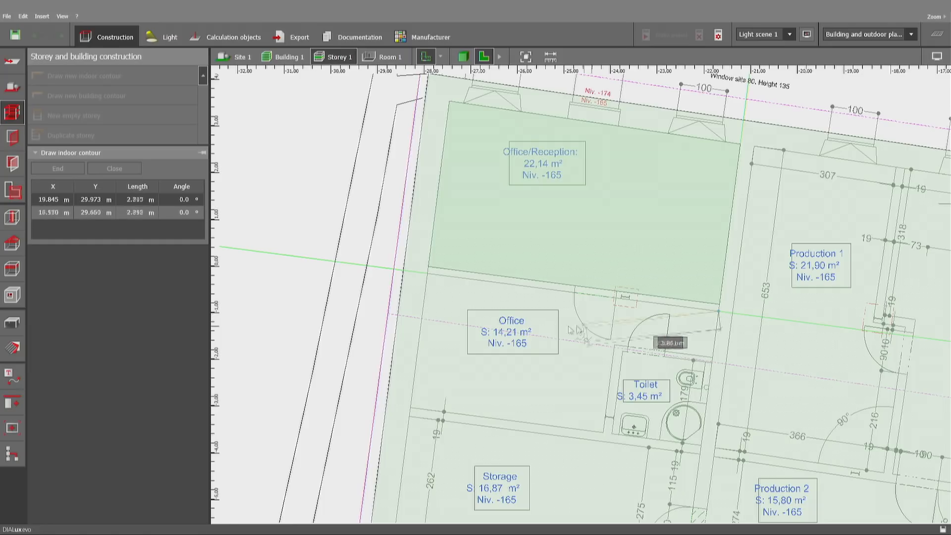
{"action": "left_click", "coordinate": [428, 274]}
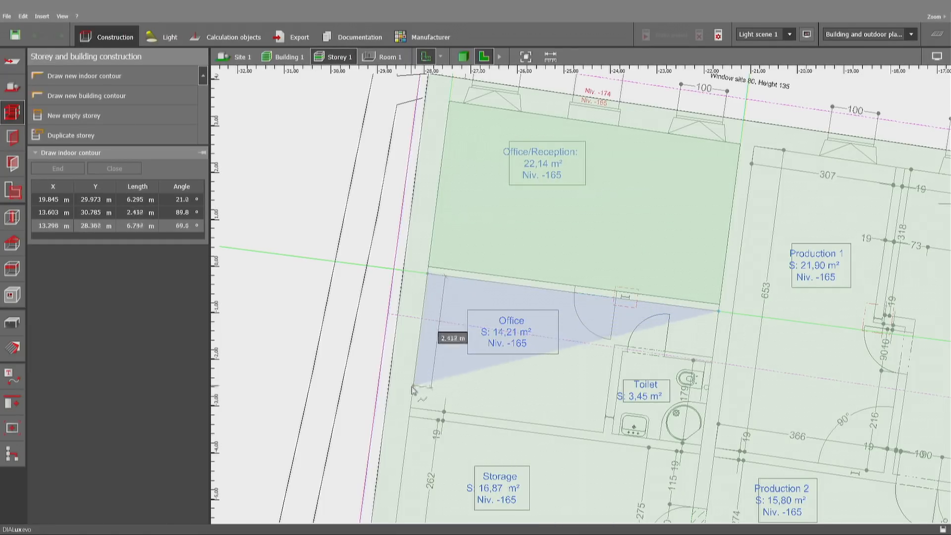
{"action": "left_click", "coordinate": [409, 410]}
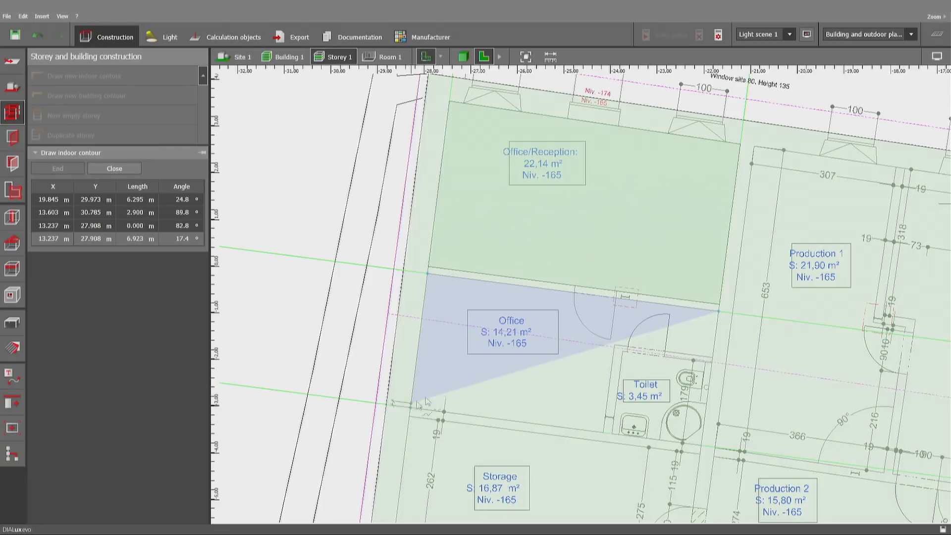
{"action": "left_click", "coordinate": [604, 432]}
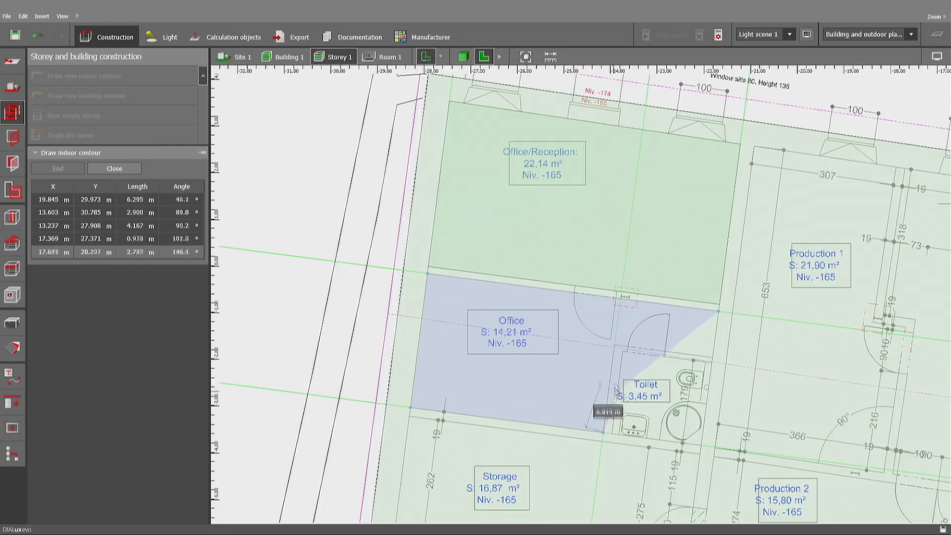
{"action": "left_click", "coordinate": [617, 347]}
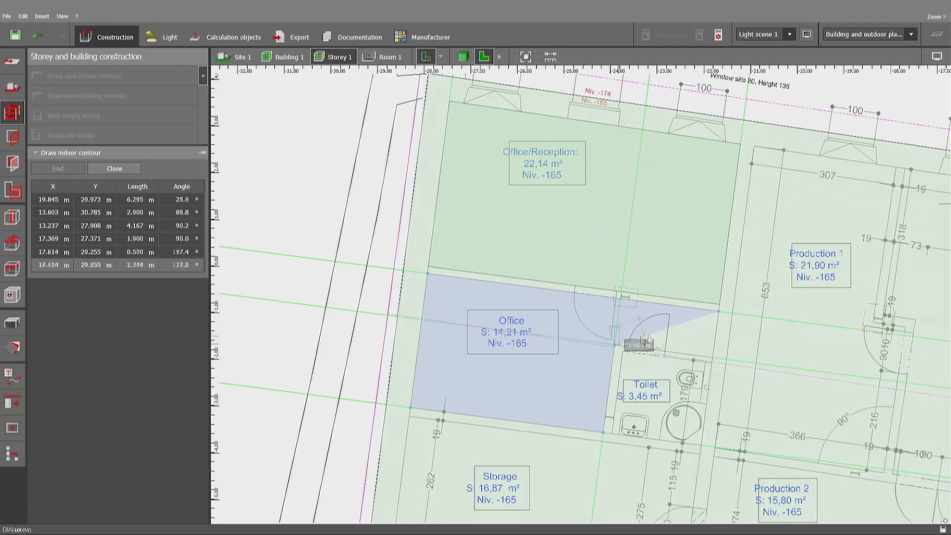
{"action": "left_click", "coordinate": [711, 358]}
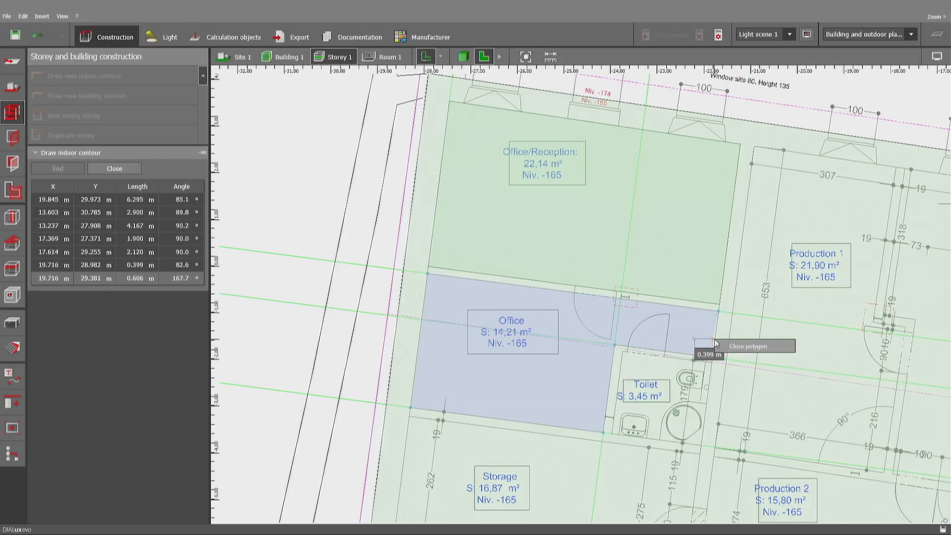
{"action": "left_click", "coordinate": [734, 347]}
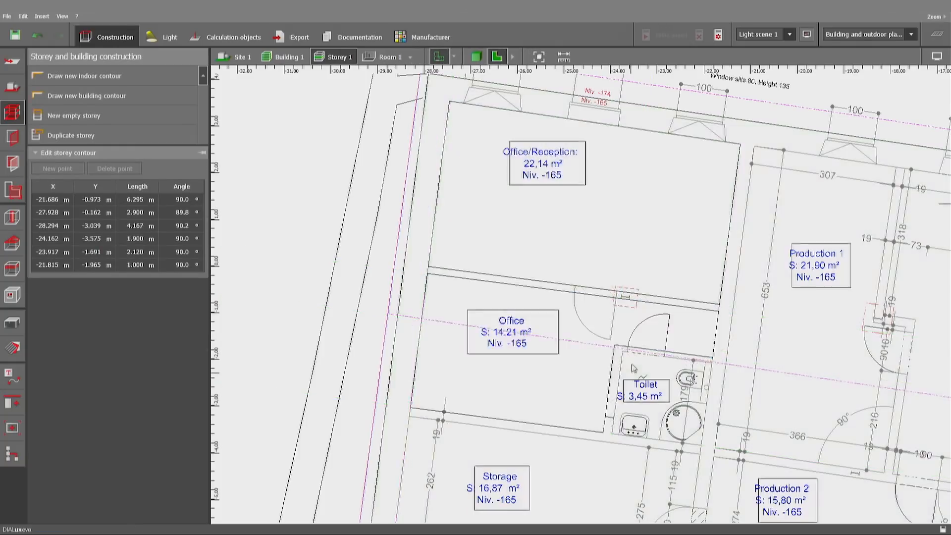
Draw the indoor contour of the Toilet, about 1.93 by 1.79 m, along its inner wall corners and close the polygon.
{"action": "left_click", "coordinate": [623, 352]}
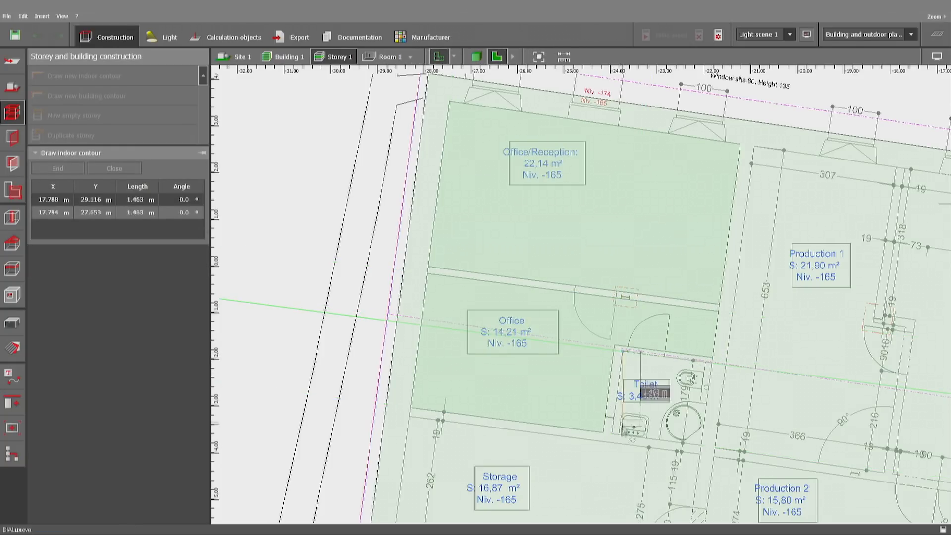
{"action": "left_click", "coordinate": [612, 435]}
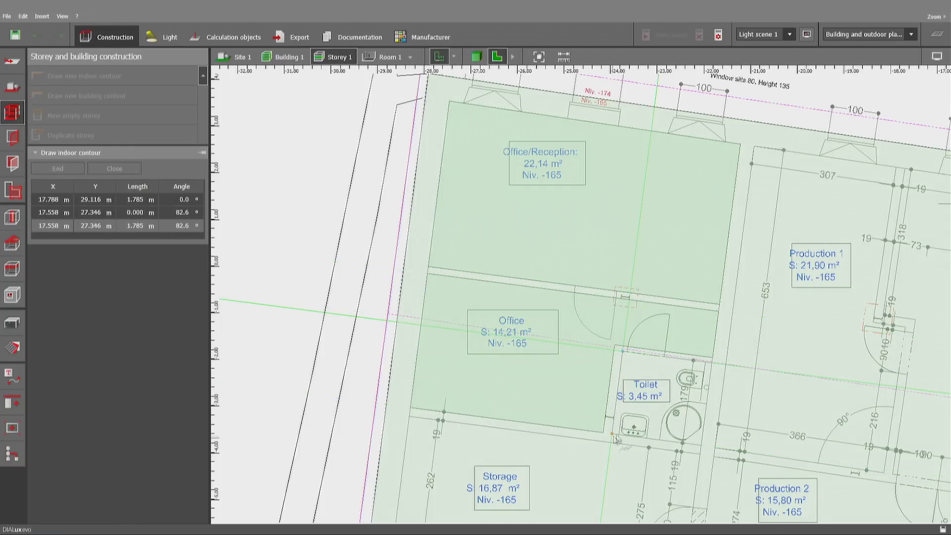
{"action": "left_click", "coordinate": [701, 445]}
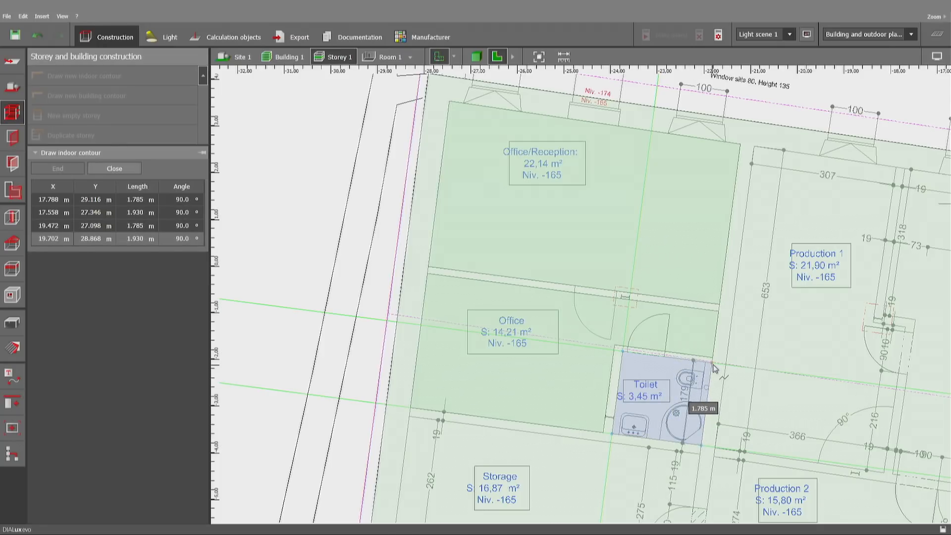
{"action": "left_click", "coordinate": [713, 363]}
{"action": "left_click", "coordinate": [694, 372]}
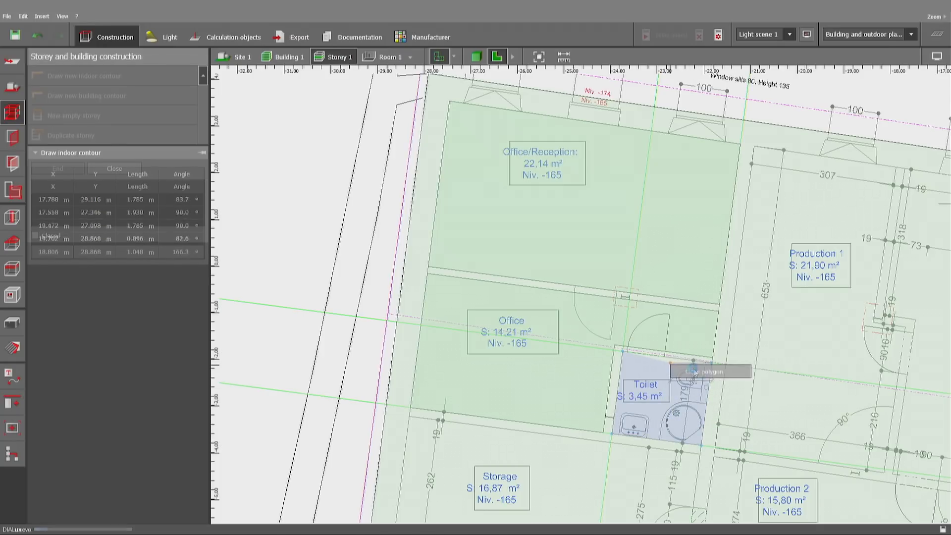
Inspect the storey's rooms and walls in 3D from above, up close, and return to the floor plan.
{"action": "middle_click_drag", "start_coordinate": [823, 467], "coordinate": [609, 396]}
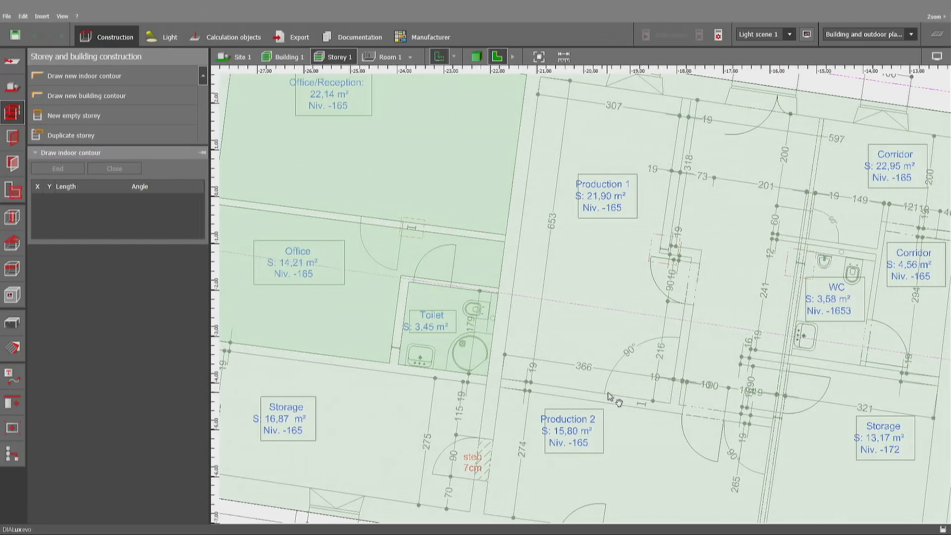
{"action": "left_click", "coordinate": [476, 56]}
{"action": "scroll", "coordinate": [500, 266], "scroll_direction": "up", "scroll_amount": 3}
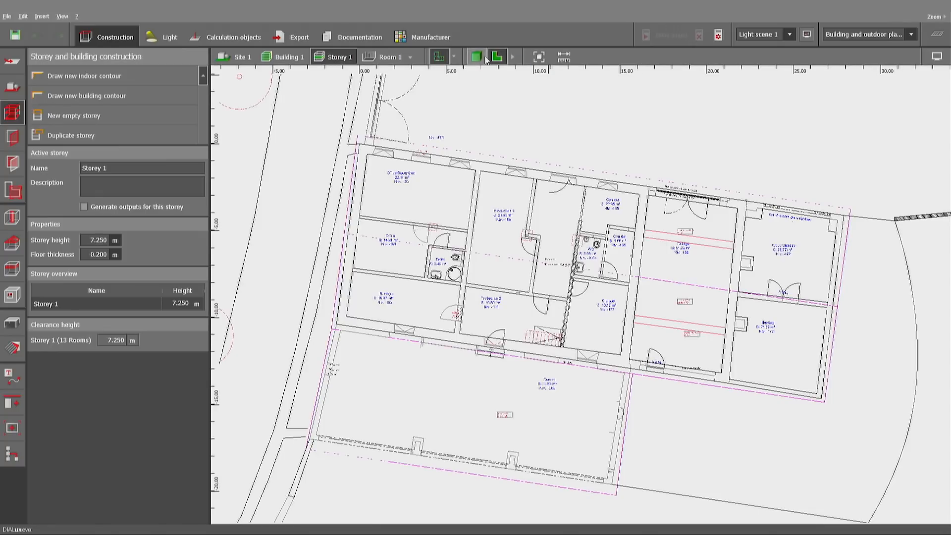
{"action": "left_click", "coordinate": [476, 56]}
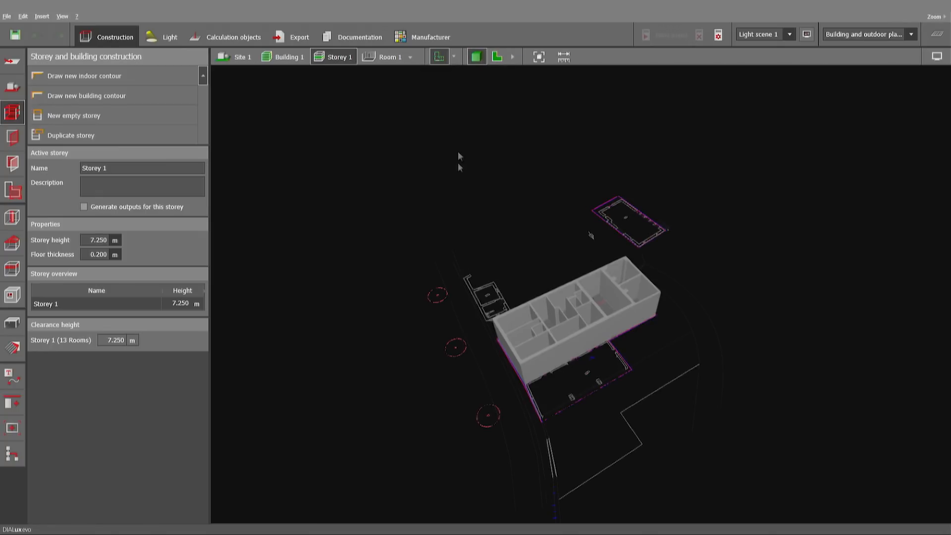
{"action": "middle_click_drag", "start_coordinate": [535, 351], "coordinate": [532, 365]}
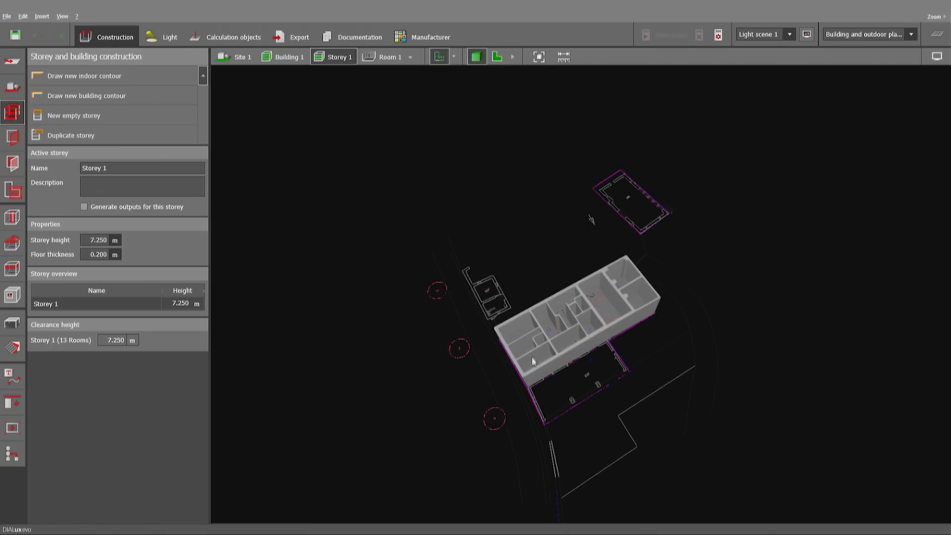
{"action": "scroll", "coordinate": [547, 346], "scroll_direction": "up", "scroll_amount": 4}
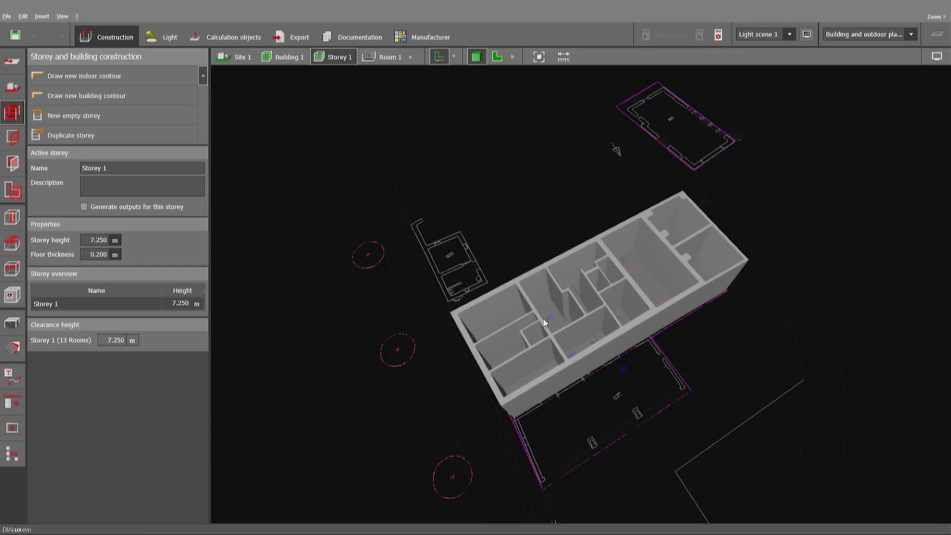
{"action": "left_click", "coordinate": [498, 57]}
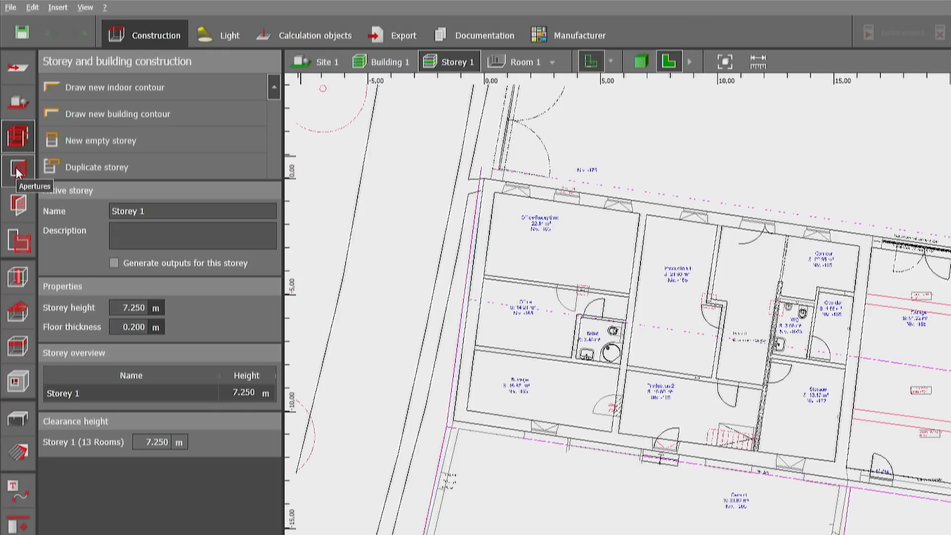
Switch to aperture construction and clear the history of the aperture catalogue.
{"action": "left_click", "coordinate": [16, 167]}
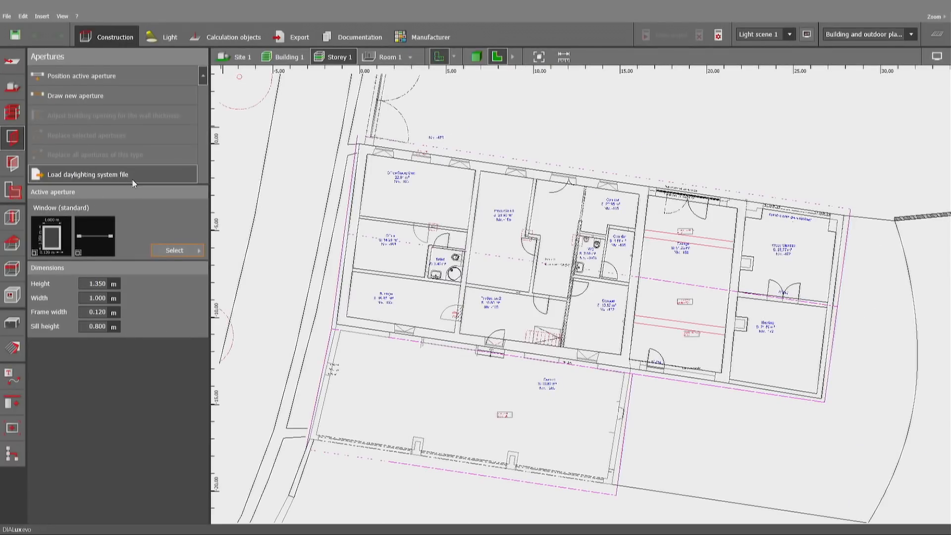
{"action": "left_click", "coordinate": [163, 248]}
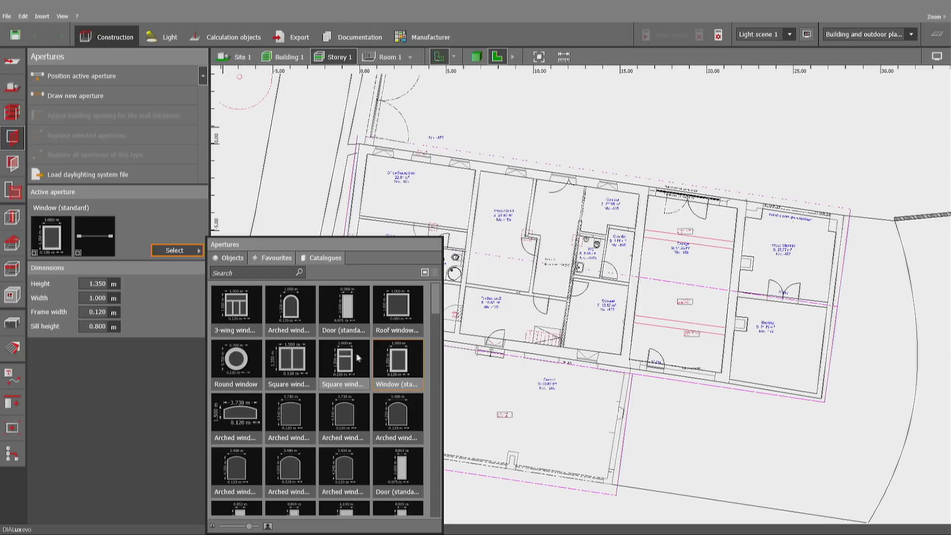
{"action": "right_click", "coordinate": [427, 344]}
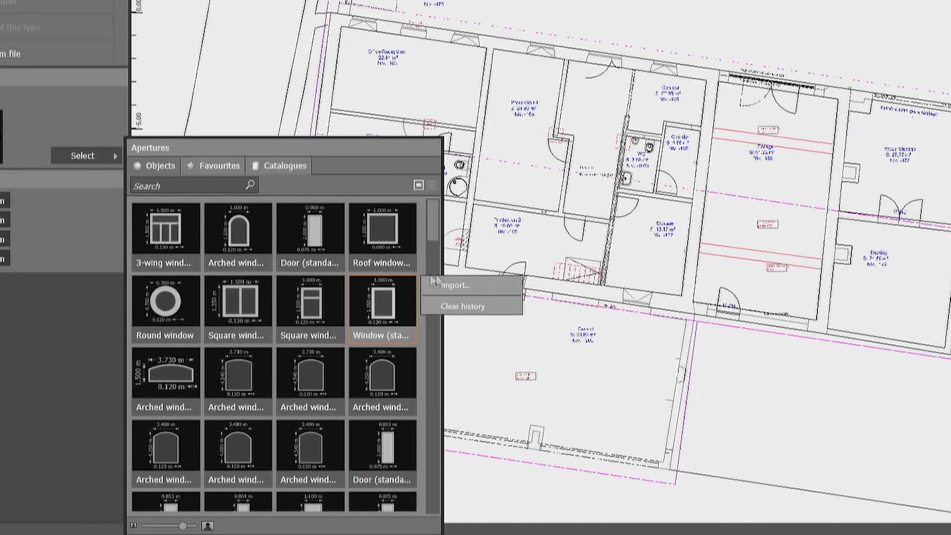
{"action": "left_click", "coordinate": [464, 306]}
{"action": "left_click", "coordinate": [450, 213]}
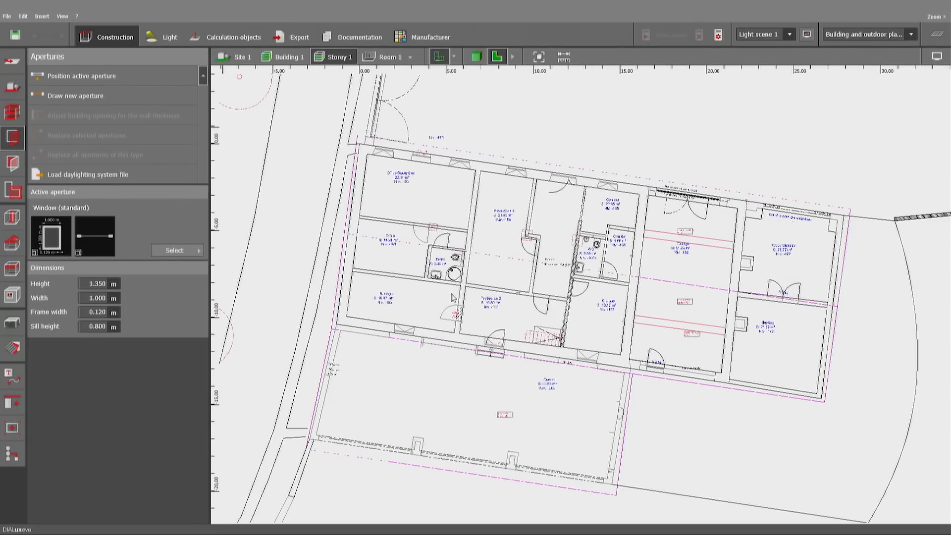
Choose Door (standard) from the catalogue as the active aperture.
{"action": "left_click", "coordinate": [186, 250]}
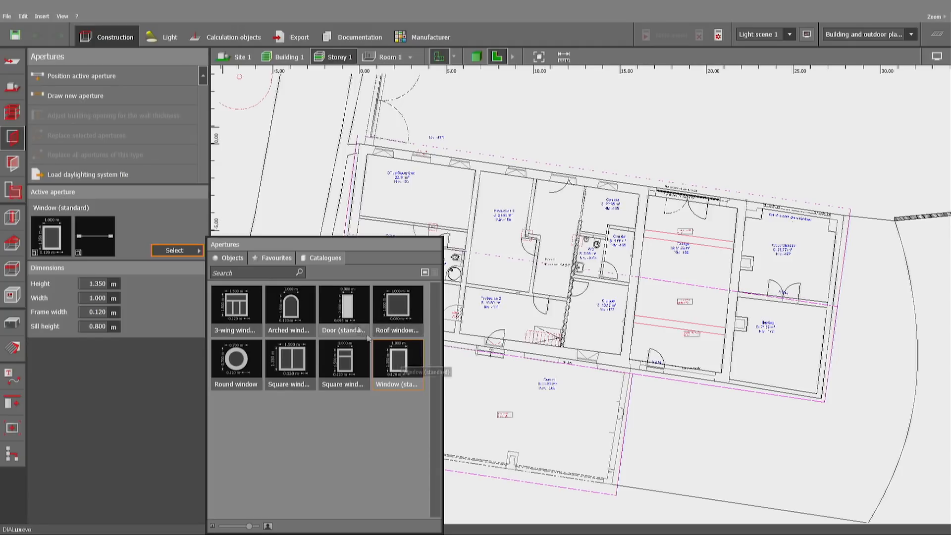
{"action": "left_click", "coordinate": [348, 317]}
{"action": "left_click", "coordinate": [163, 216]}
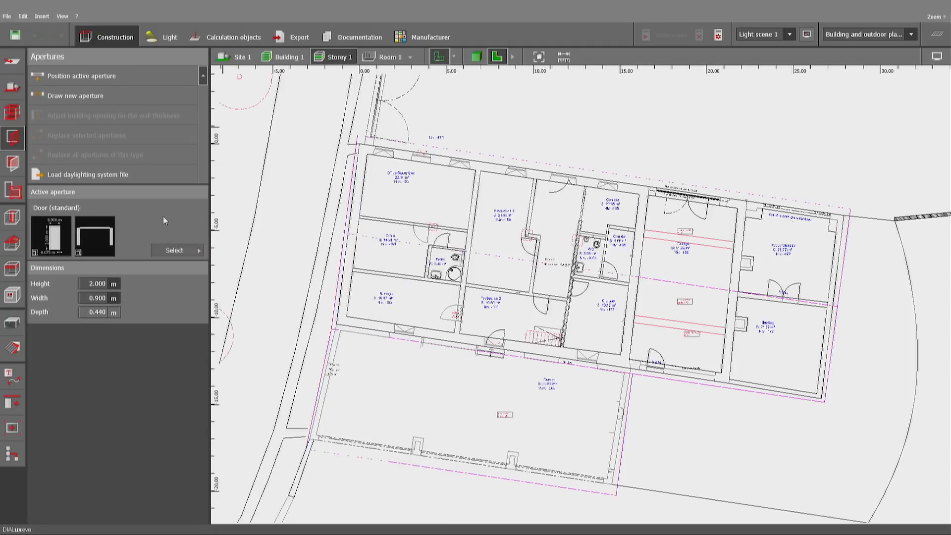
Draw a standard door about 1.10 m wide in the Office/Reception's exterior wall, at the opening marked Niv. -174 / -165.
{"action": "middle_click_drag", "start_coordinate": [415, 142], "coordinate": [439, 228]}
{"action": "scroll", "coordinate": [439, 229], "scroll_direction": "up", "scroll_amount": 10}
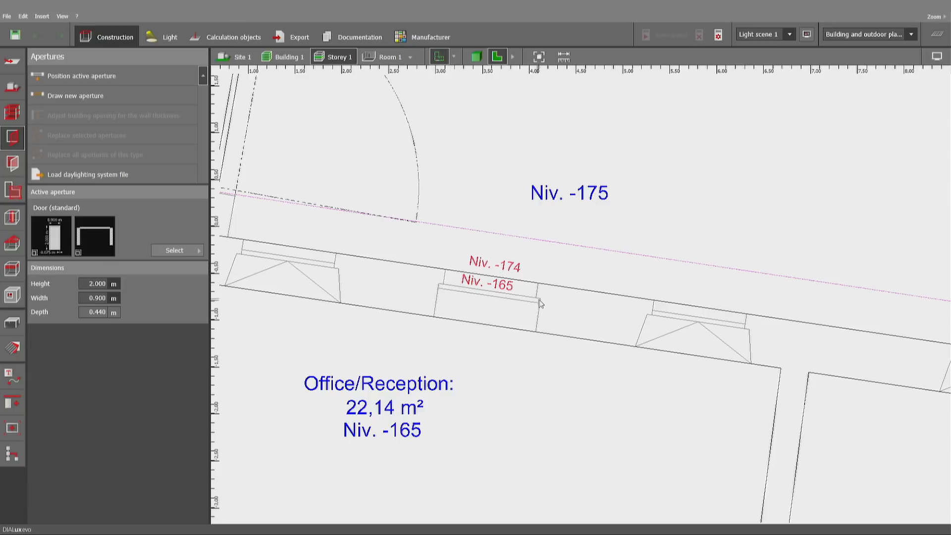
{"action": "left_click", "coordinate": [96, 97]}
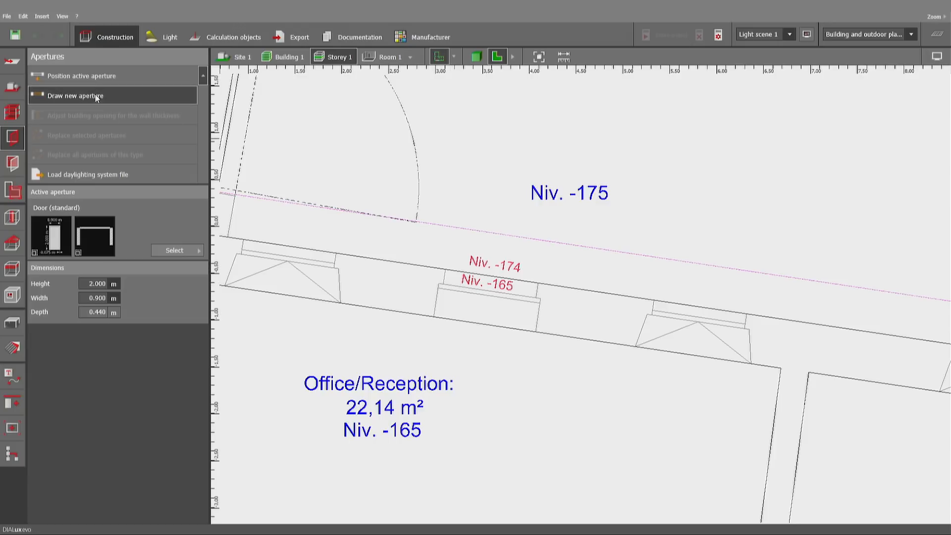
{"action": "left_click", "coordinate": [434, 317]}
{"action": "left_click", "coordinate": [540, 328]}
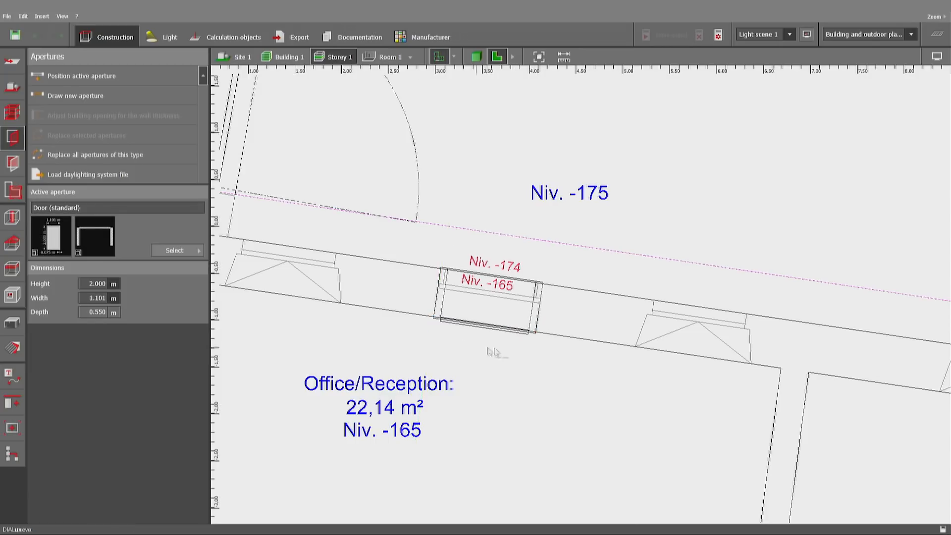
Examine the entrance door in 3D from outside and inside the building, and return to the floor plan.
{"action": "left_click", "coordinate": [476, 57]}
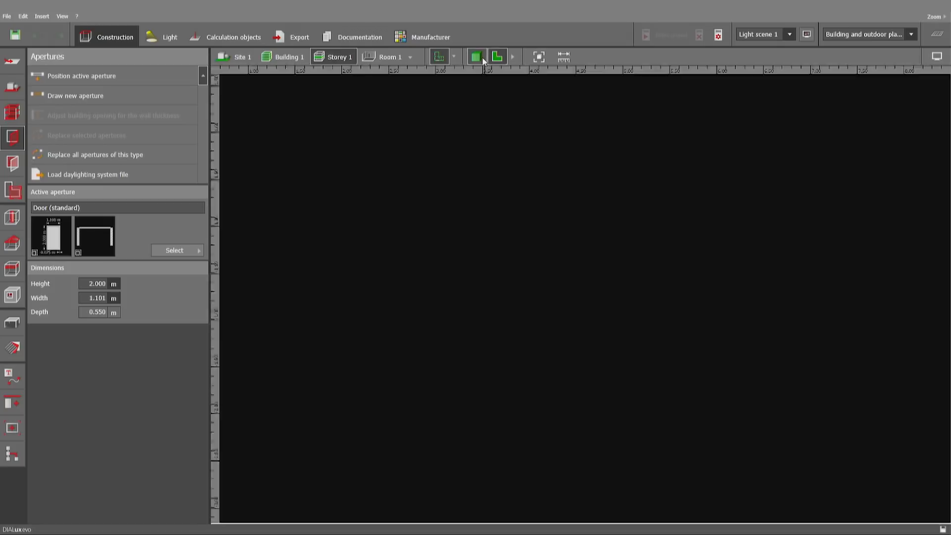
{"action": "right_click_drag", "start_coordinate": [452, 227], "coordinate": [623, 226]}
{"action": "scroll", "coordinate": [654, 322], "scroll_direction": "up", "scroll_amount": 8}
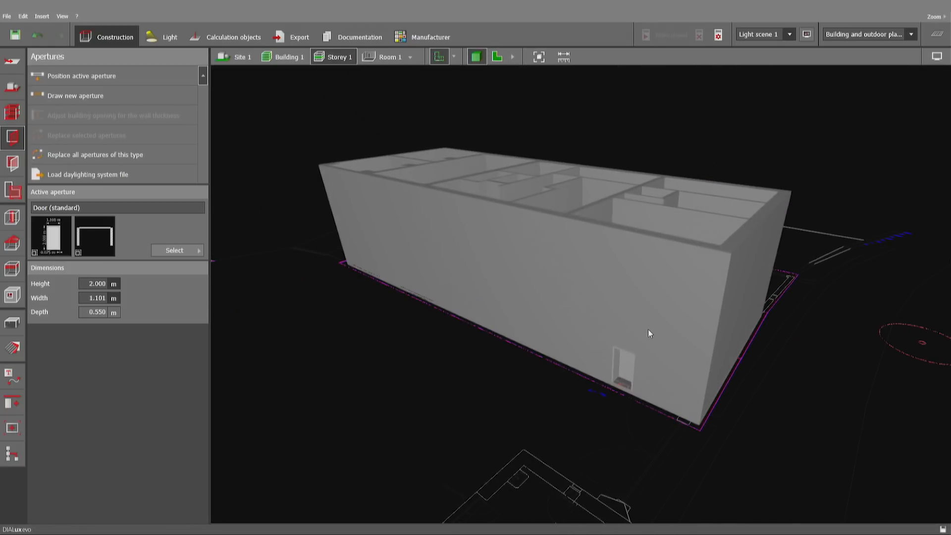
{"action": "right_click_drag", "start_coordinate": [641, 368], "coordinate": [478, 369]}
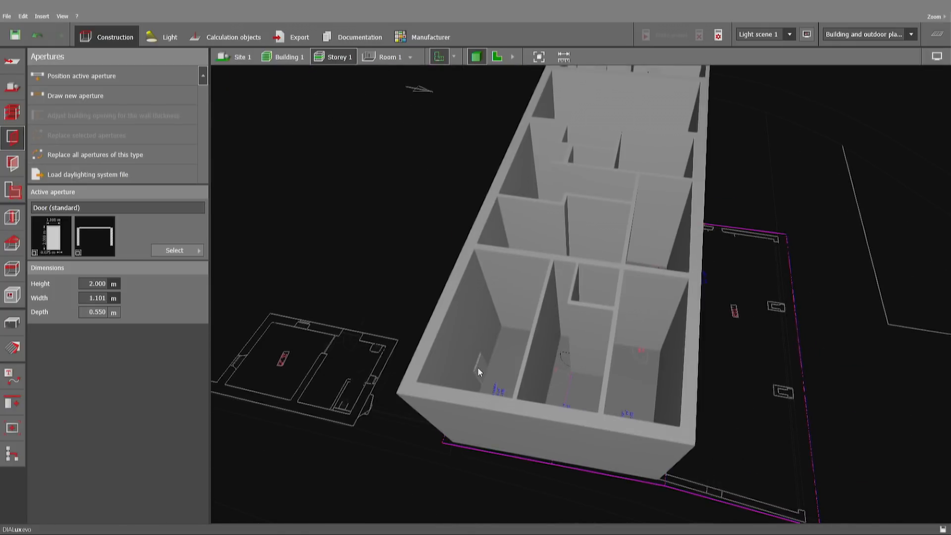
{"action": "left_click", "coordinate": [497, 57]}
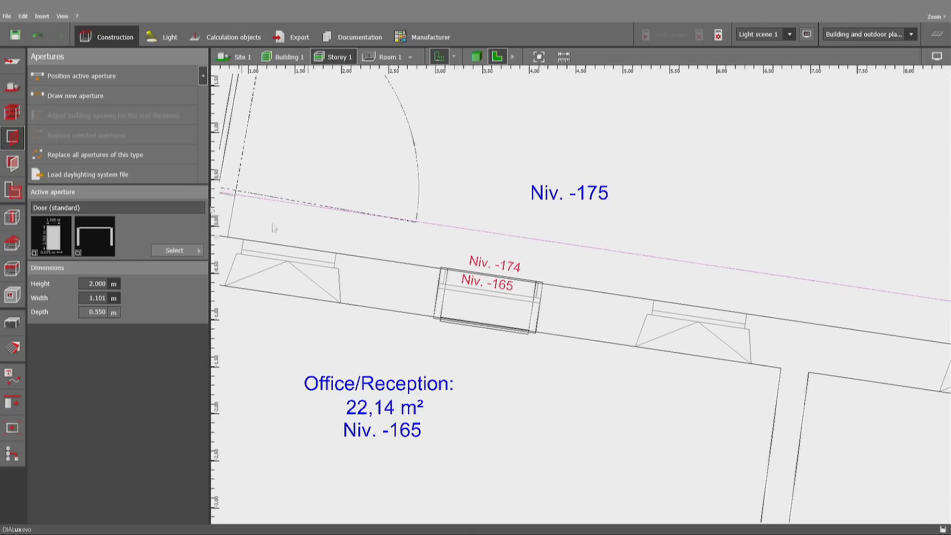
Draw a door about 0.90 m wide in the wall between Office/Reception and Office, at the plan's door swing.
{"action": "scroll", "coordinate": [554, 240], "scroll_direction": "down", "scroll_amount": 5}
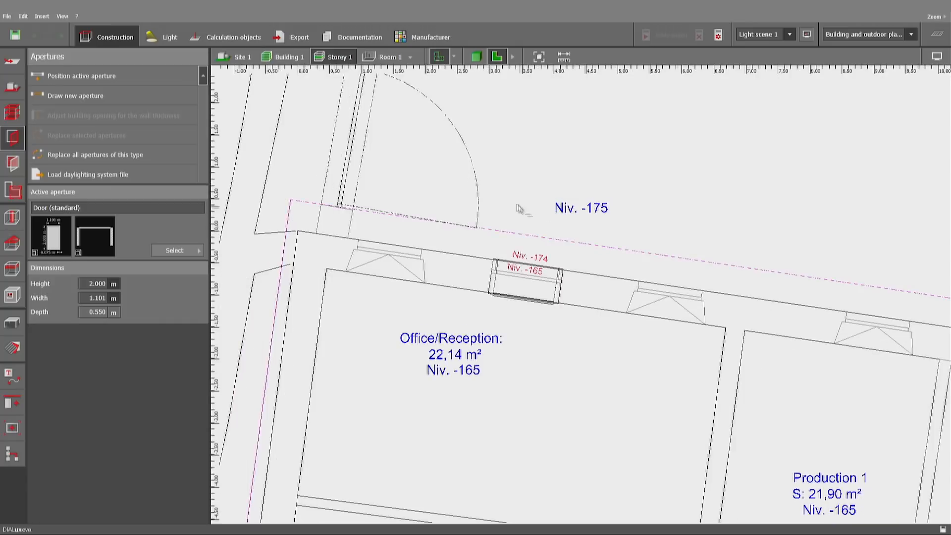
{"action": "scroll", "coordinate": [558, 334], "scroll_direction": "up", "scroll_amount": 5}
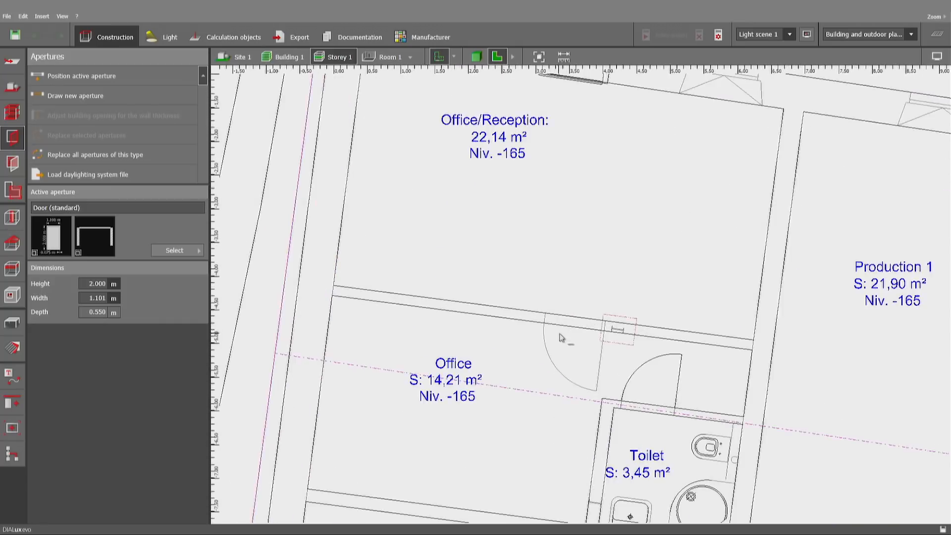
{"action": "left_click", "coordinate": [538, 319]}
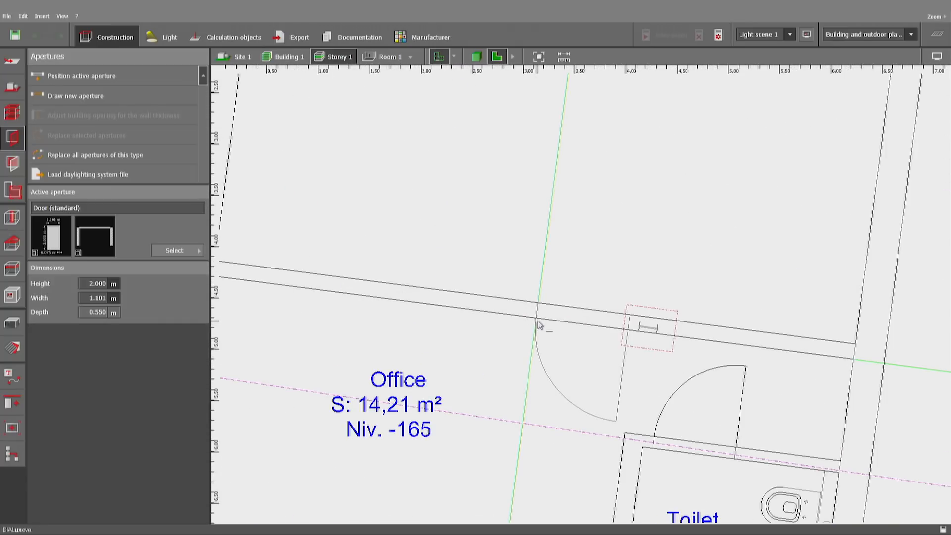
{"action": "left_click", "coordinate": [627, 330]}
{"action": "scroll", "coordinate": [629, 332], "scroll_direction": "down", "scroll_amount": 2}
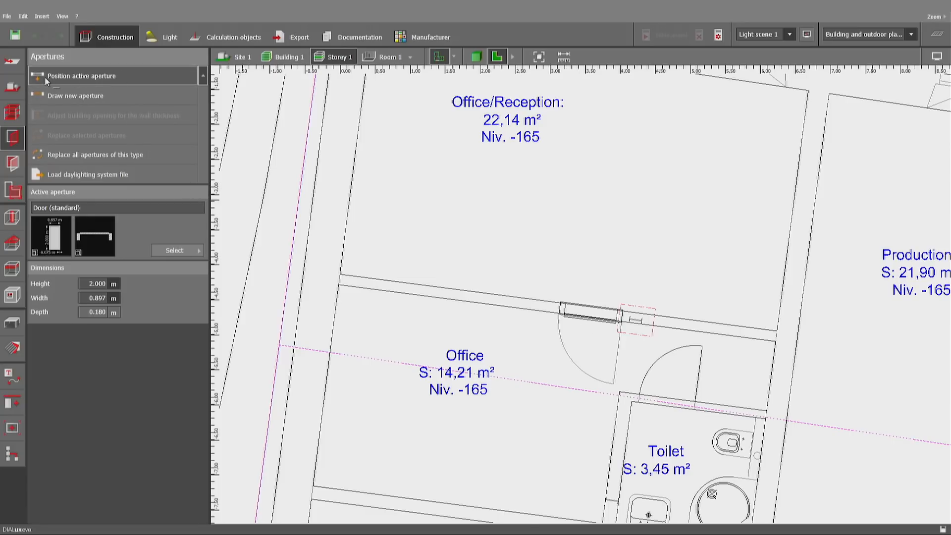
Place copies of the active standard door at the plan's Toilet, Storage (16,87 m²)/Production 2 and Production 1 door openings.
{"action": "left_click", "coordinate": [98, 78]}
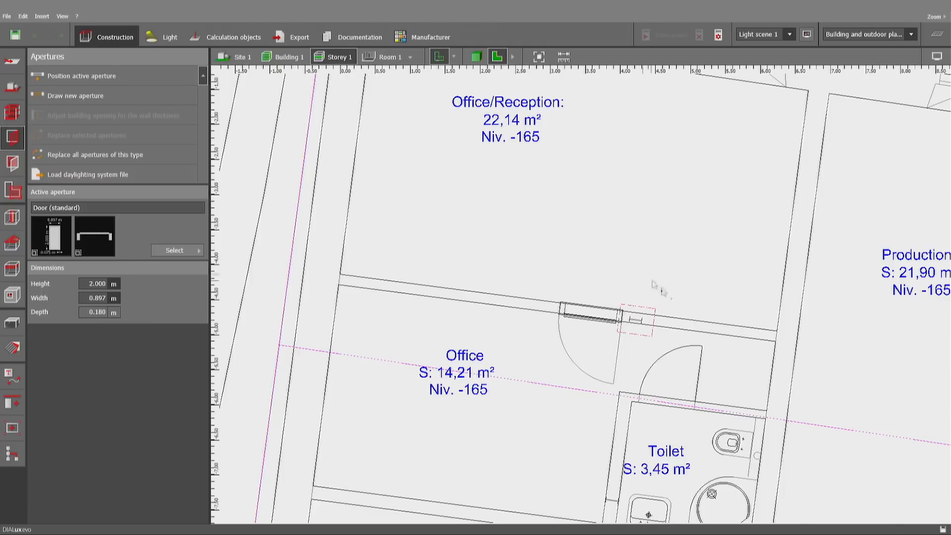
{"action": "left_click", "coordinate": [665, 400]}
{"action": "scroll", "coordinate": [648, 343], "scroll_direction": "down", "scroll_amount": 2}
{"action": "middle_click_drag", "start_coordinate": [659, 439], "coordinate": [493, 305]}
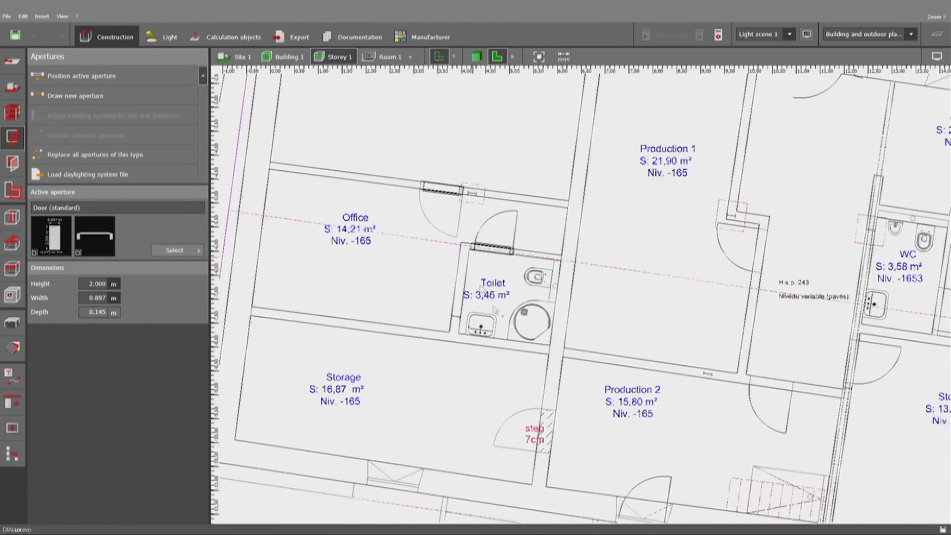
{"action": "left_click", "coordinate": [543, 433]}
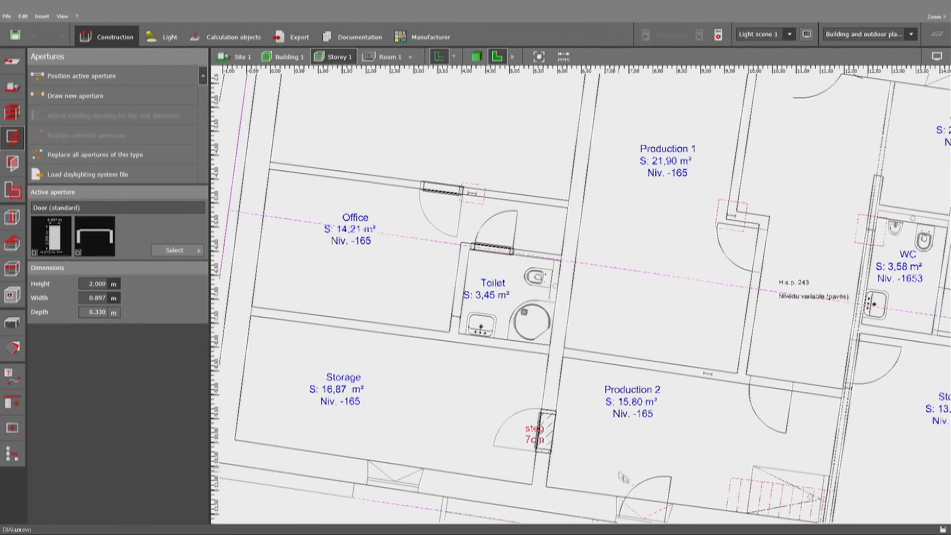
{"action": "left_click", "coordinate": [758, 251]}
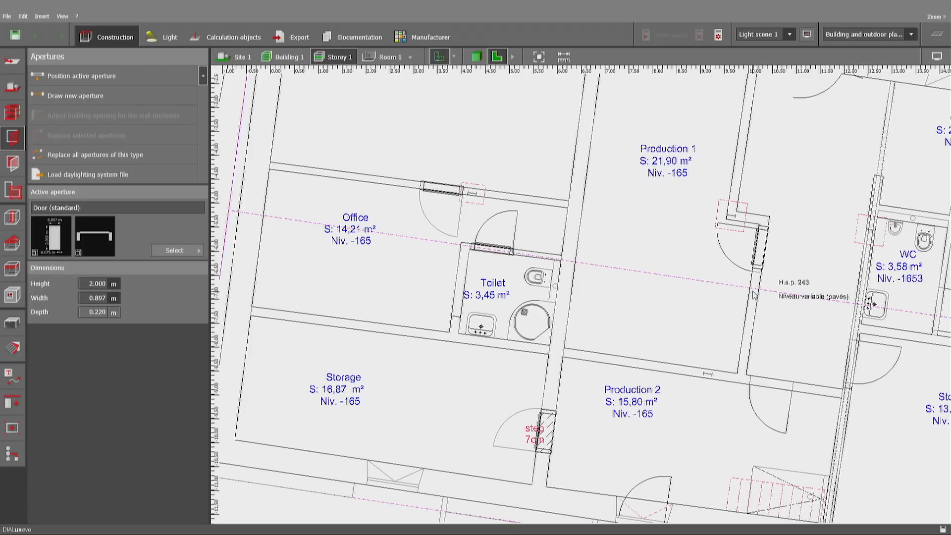
Shift the Production 1 door slightly along its wall to match the plan's opening, and try rotating it in place.
{"action": "left_click", "coordinate": [761, 258]}
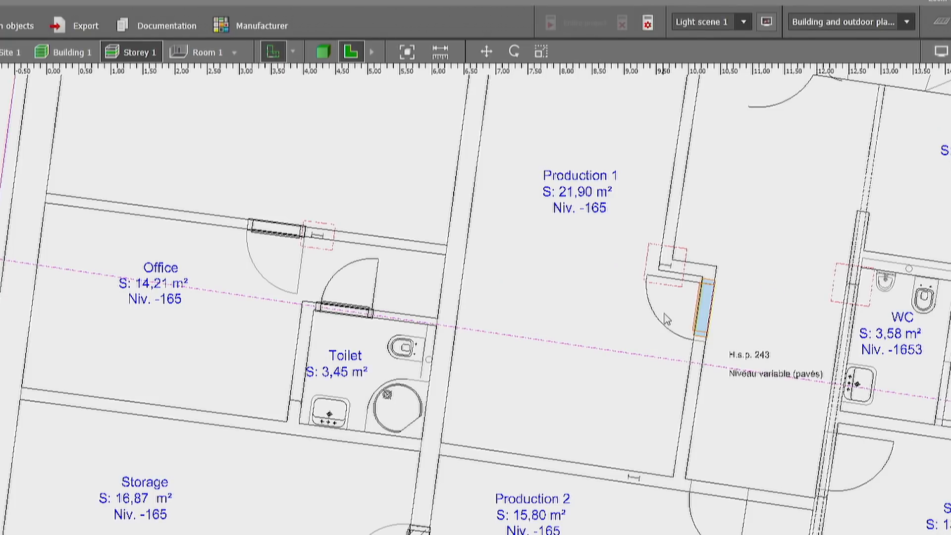
{"action": "left_click", "coordinate": [489, 49]}
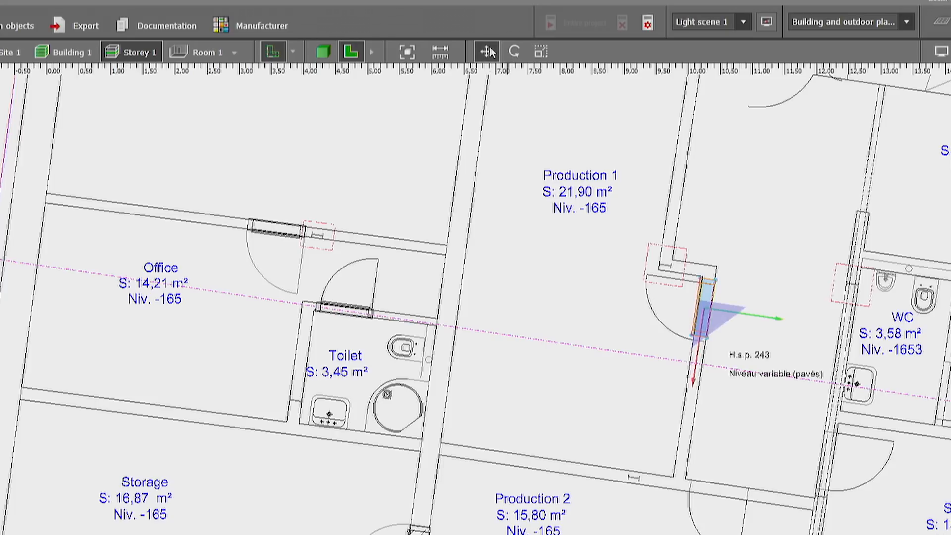
{"action": "mouse_move", "coordinate": [693, 384]}
{"action": "left_mouse_down"}
{"action": "mouse_move", "coordinate": [689, 421]}
{"action": "mouse_move", "coordinate": [696, 384]}
{"action": "left_mouse_up"}
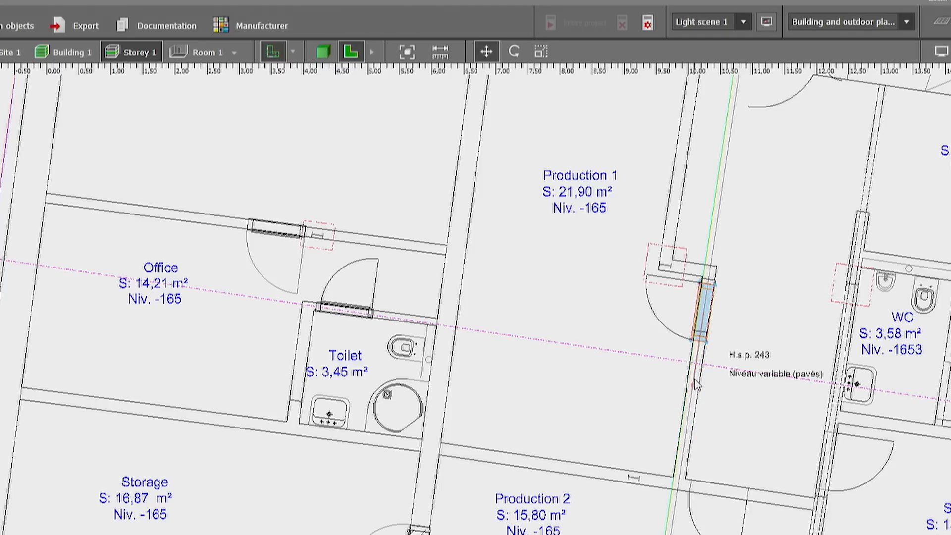
{"action": "left_click", "coordinate": [514, 51]}
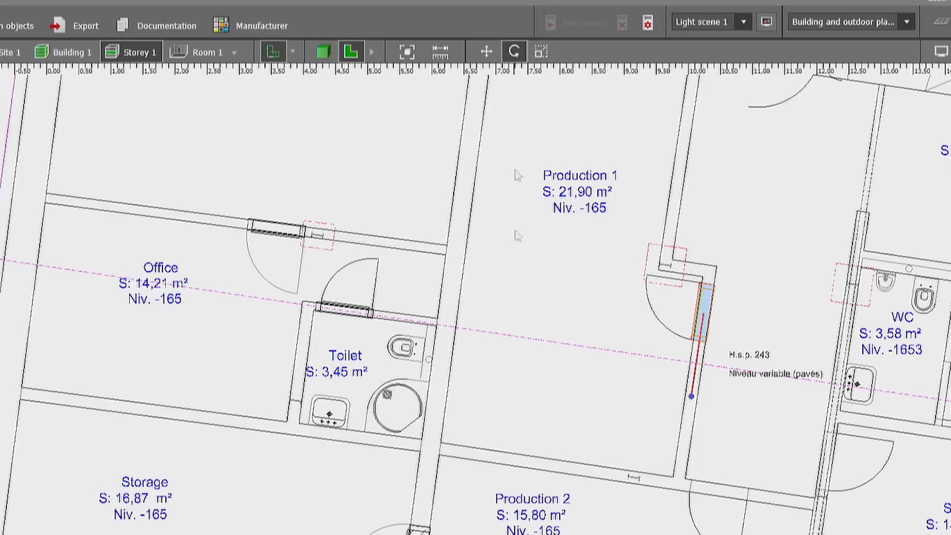
{"action": "left_click_drag", "start_coordinate": [692, 398], "coordinate": [688, 489]}
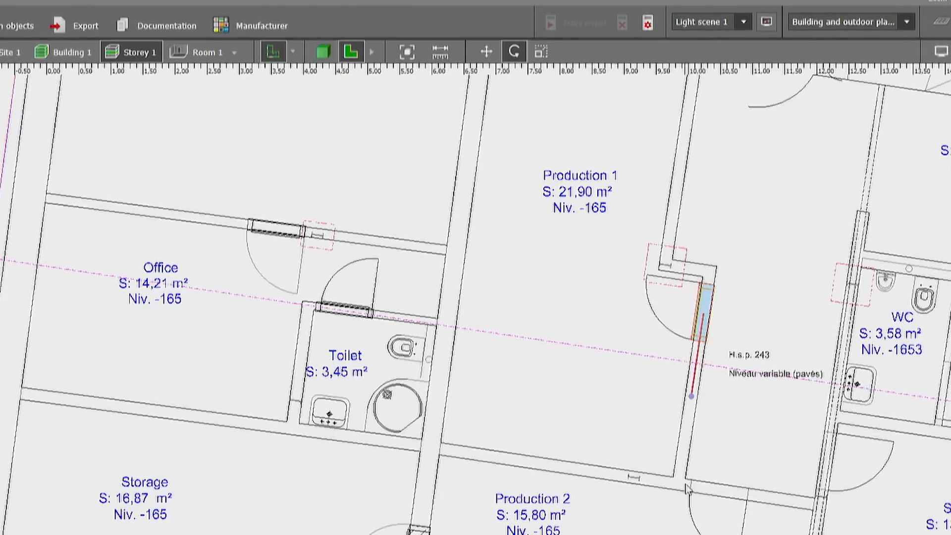
{"action": "left_click", "coordinate": [541, 51]}
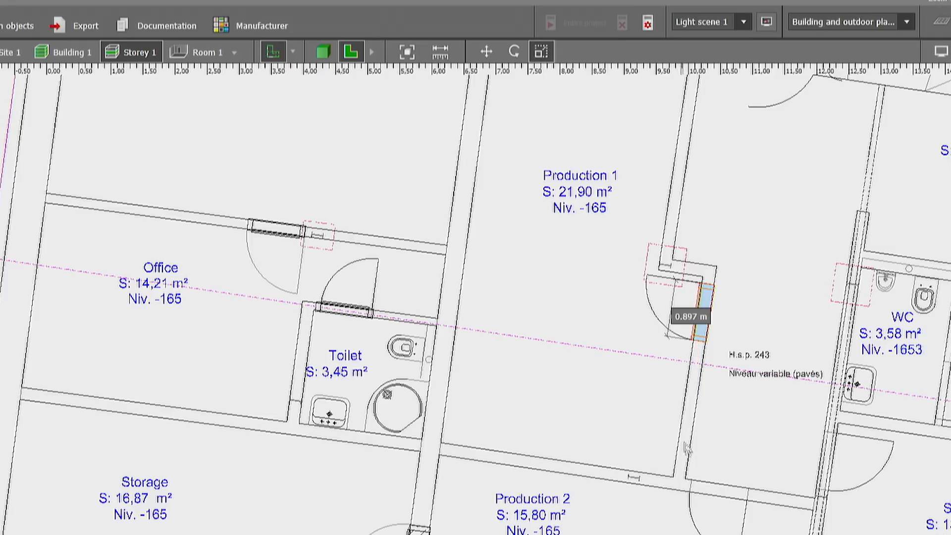
Resize the Toilet door from both ends to about 0.80 m wide, matching the plan's door opening.
{"action": "left_click", "coordinate": [360, 316]}
{"action": "scroll", "coordinate": [360, 317], "scroll_direction": "up", "scroll_amount": 5}
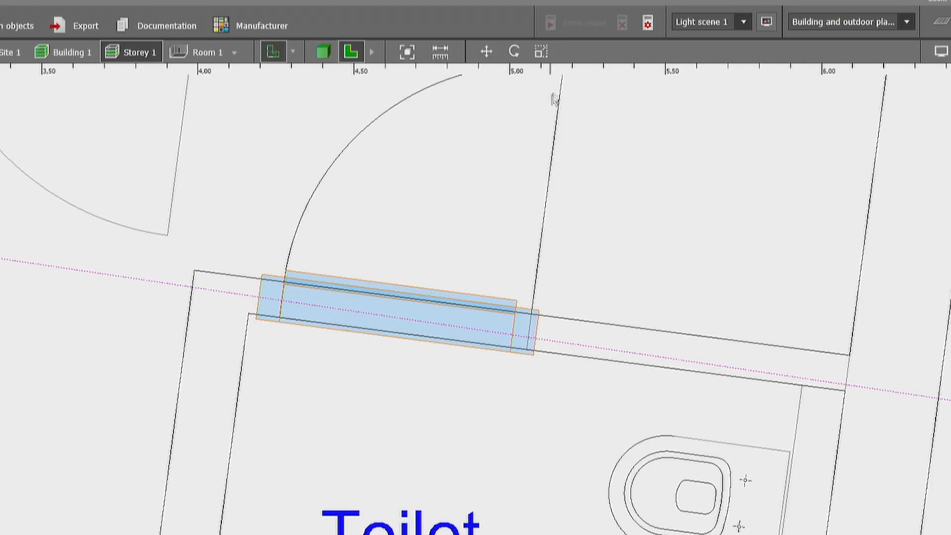
{"action": "left_click", "coordinate": [541, 51]}
{"action": "left_click_drag", "start_coordinate": [533, 337], "coordinate": [533, 334]}
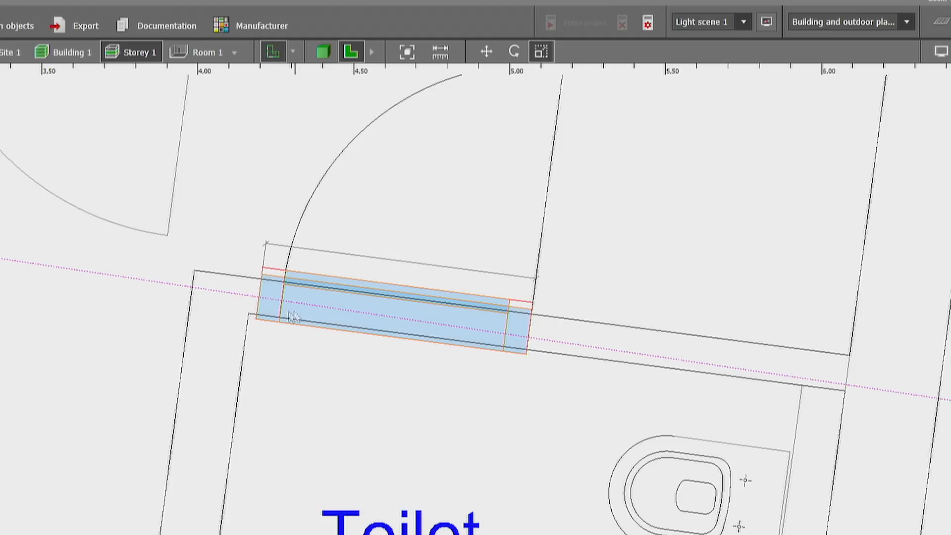
{"action": "left_click_drag", "start_coordinate": [263, 301], "coordinate": [286, 300]}
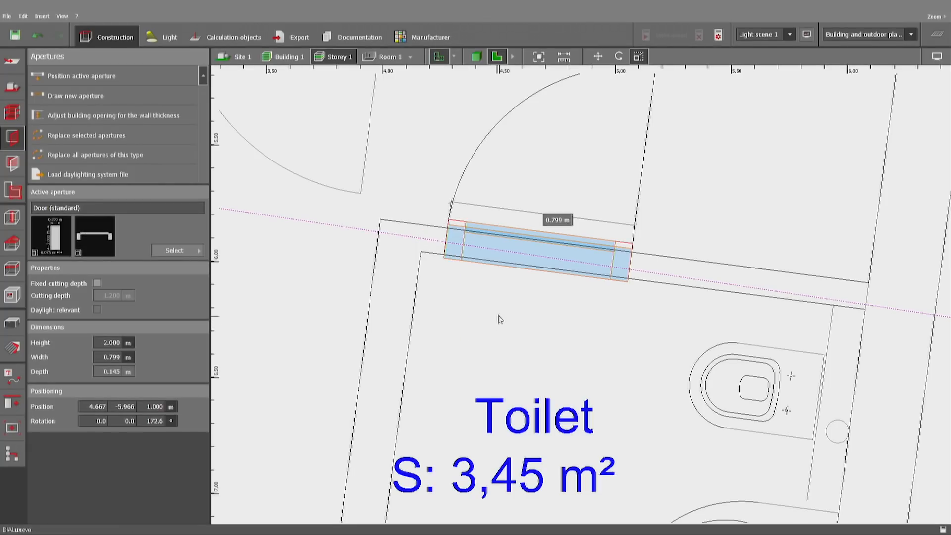
Try moving the Office door along its axes in the 3D view, and return to the floor plan.
{"action": "left_click", "coordinate": [598, 56]}
{"action": "left_click", "coordinate": [476, 56]}
{"action": "right_click_drag", "start_coordinate": [498, 378], "coordinate": [619, 379]}
{"action": "left_click", "coordinate": [647, 353]}
{"action": "left_click", "coordinate": [601, 57]}
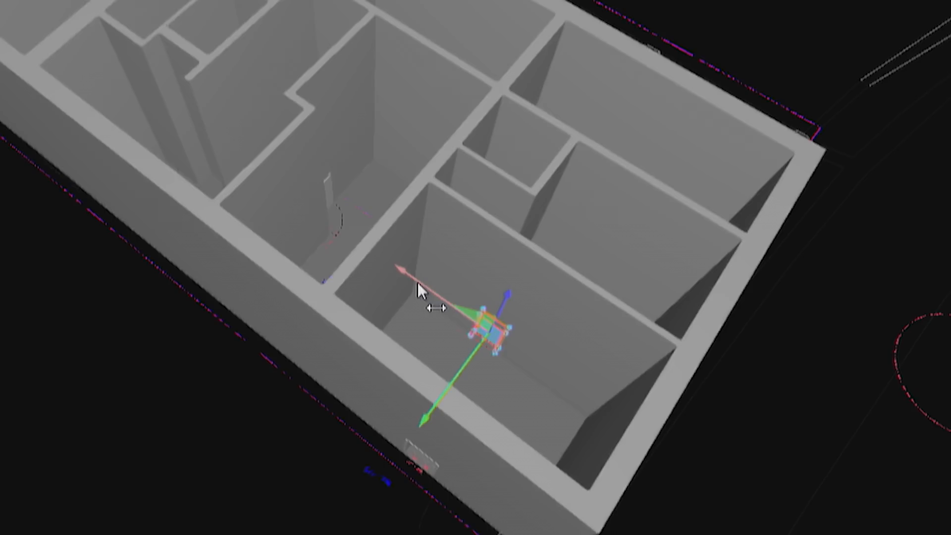
{"action": "left_click_drag", "start_coordinate": [391, 270], "coordinate": [384, 246]}
{"action": "left_click_drag", "start_coordinate": [367, 236], "coordinate": [397, 301]}
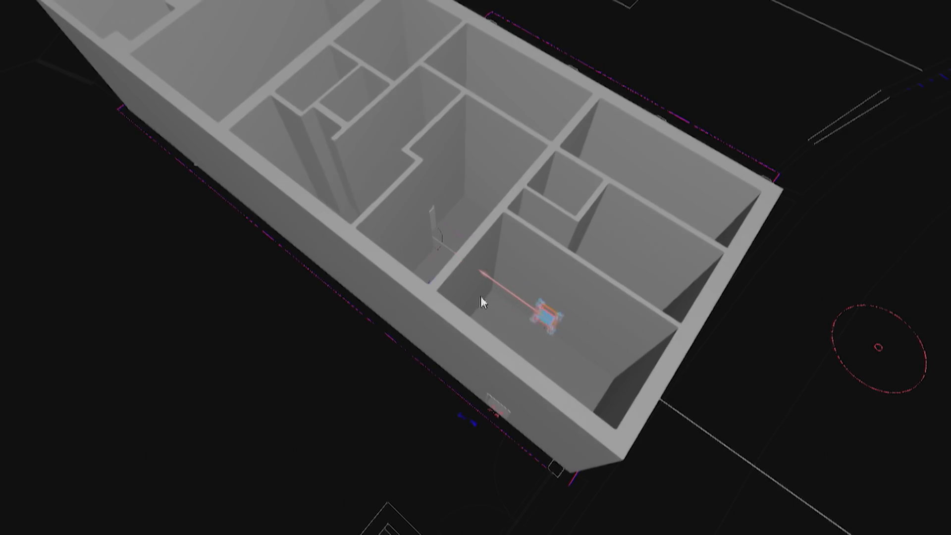
{"action": "mouse_move", "coordinate": [482, 302]}
{"action": "left_mouse_down"}
{"action": "mouse_move", "coordinate": [501, 313]}
{"action": "mouse_move", "coordinate": [480, 297]}
{"action": "left_mouse_up"}
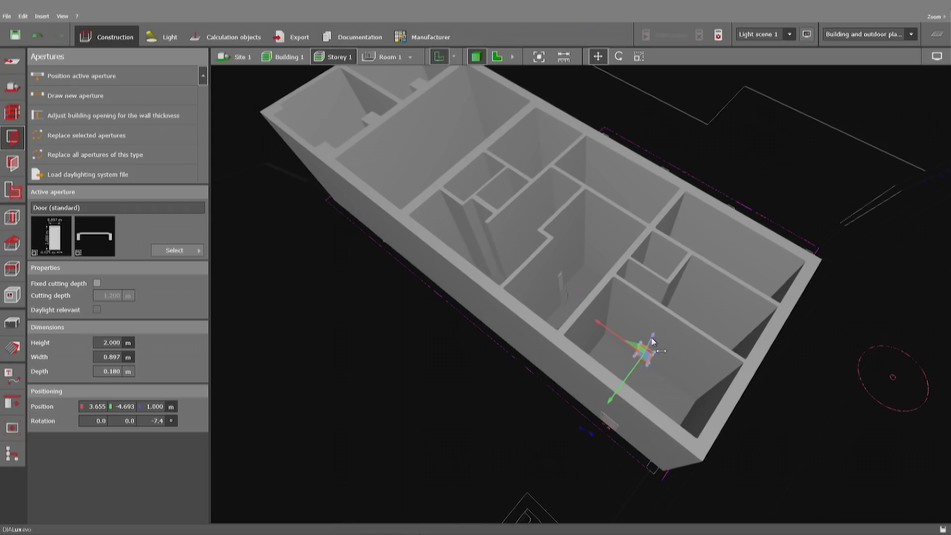
{"action": "left_click", "coordinate": [759, 402]}
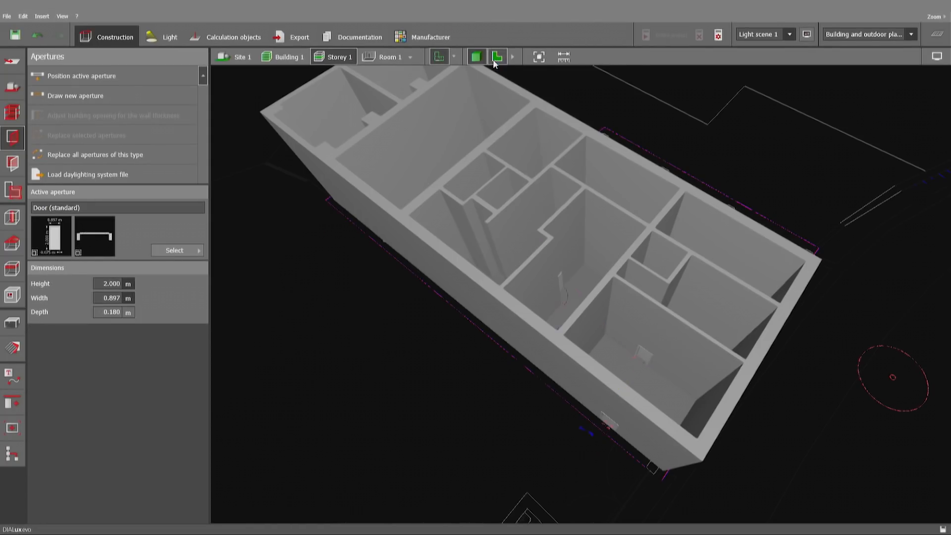
{"action": "left_click", "coordinate": [496, 57]}
Set the Toilet door's width to 0.800 m.
{"action": "left_click", "coordinate": [529, 264]}
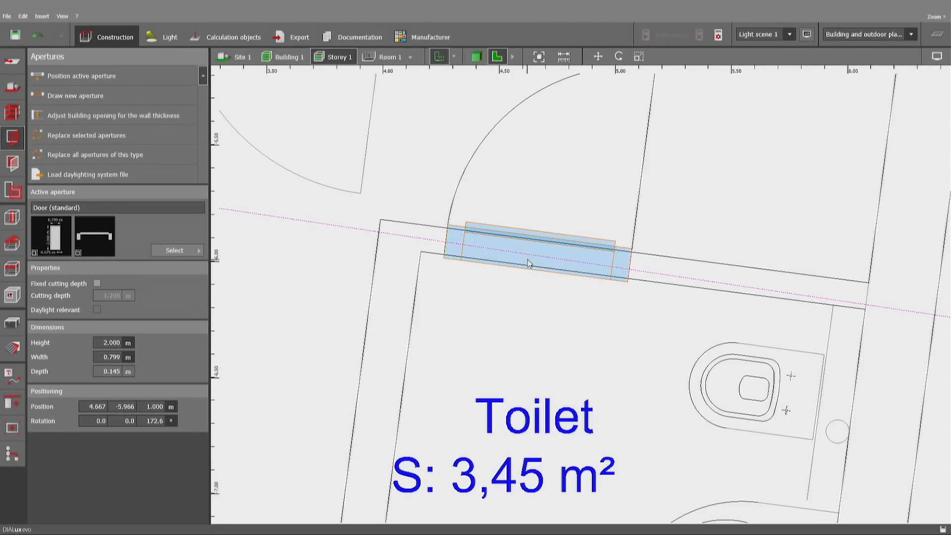
{"action": "left_click", "coordinate": [111, 357]}
{"action": "key", "text": "Return"}
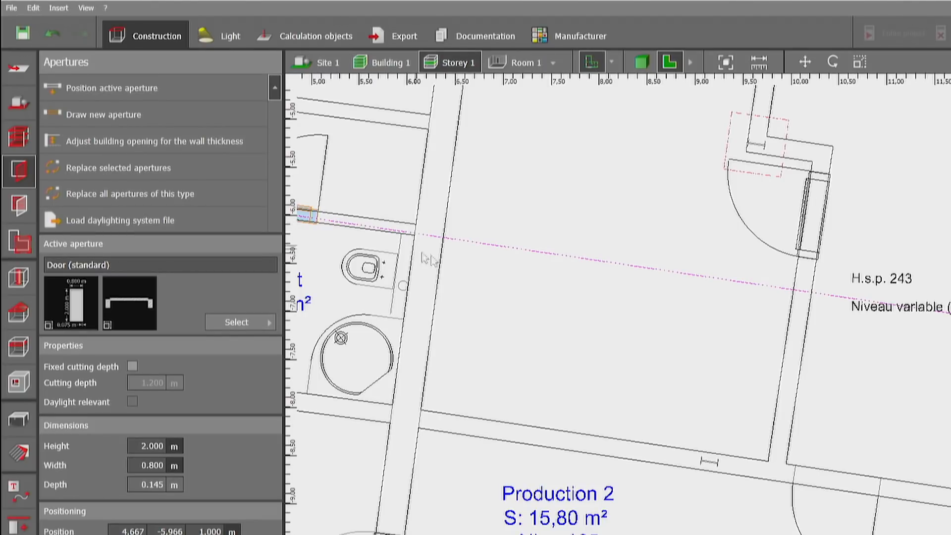
Draw a door about 0.90 m wide in Production 2's upper wall, at the plan's door swing beside Production 1.
{"action": "left_click", "coordinate": [138, 114]}
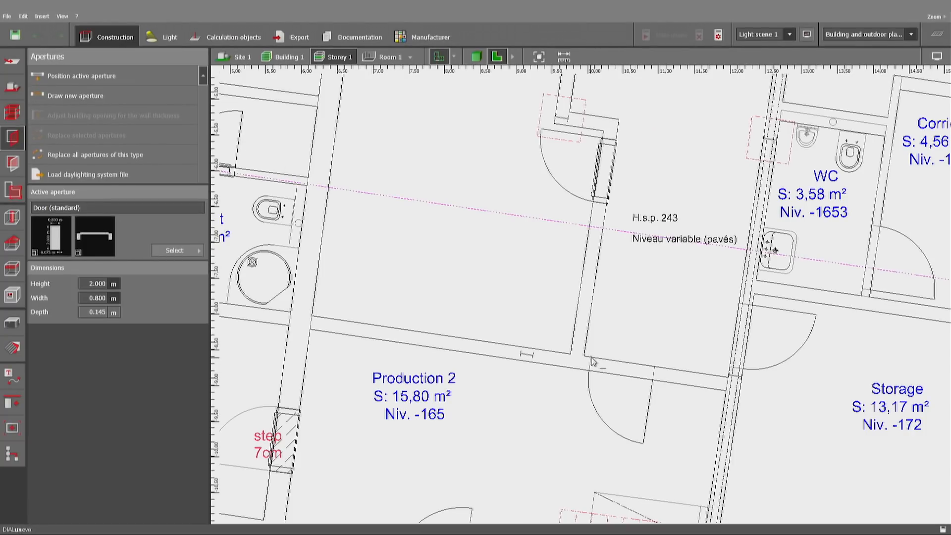
{"action": "left_click", "coordinate": [591, 357]}
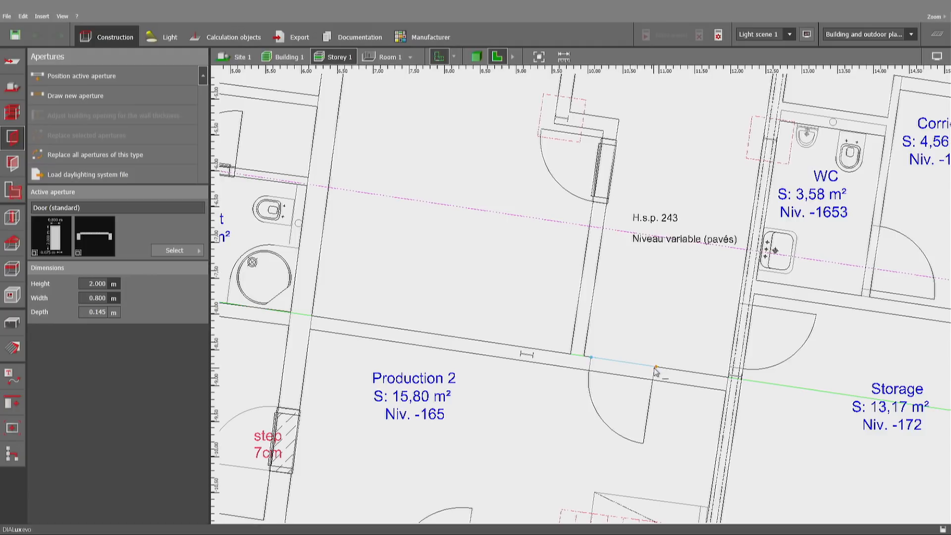
{"action": "left_click", "coordinate": [656, 365]}
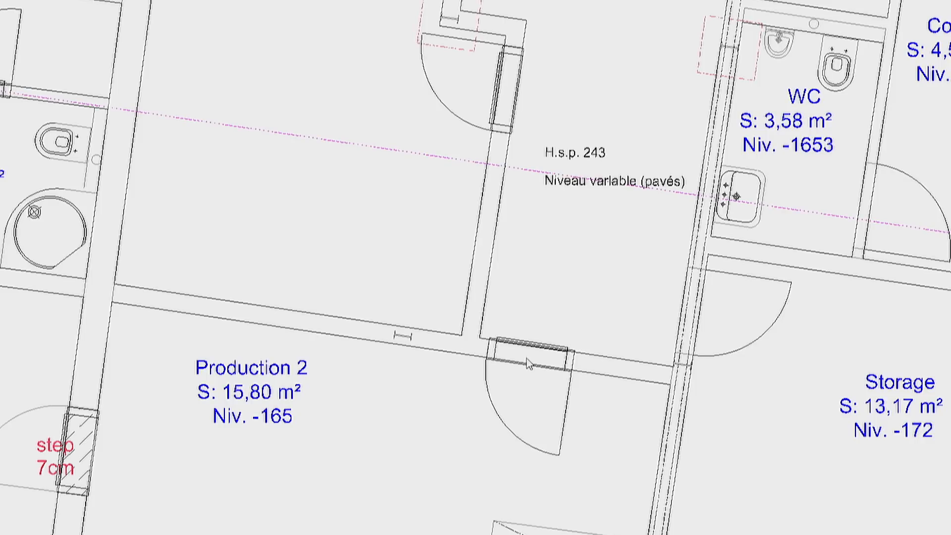
Rotate the new door half a turn so its leaf lies on the Production 2 side of the wall.
{"action": "left_click", "coordinate": [619, 369]}
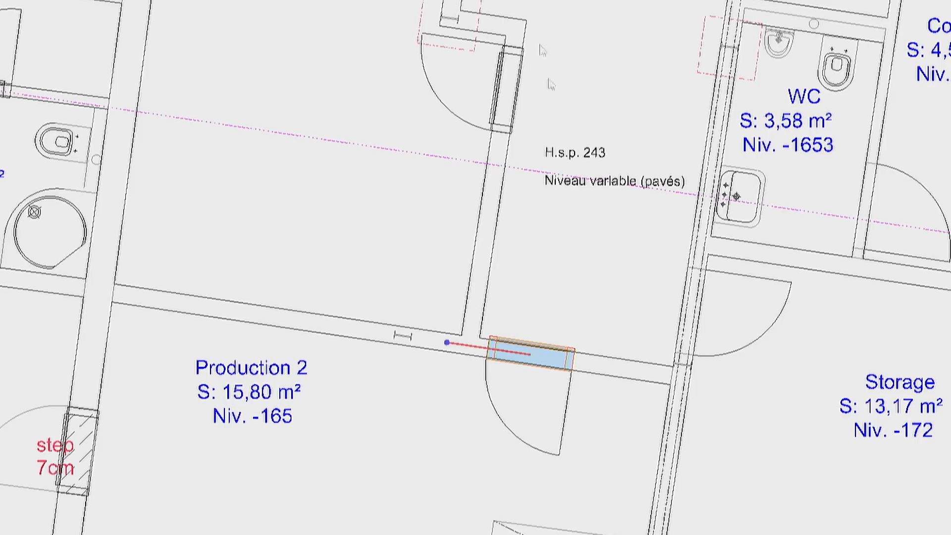
{"action": "left_click_drag", "start_coordinate": [446, 343], "coordinate": [645, 362]}
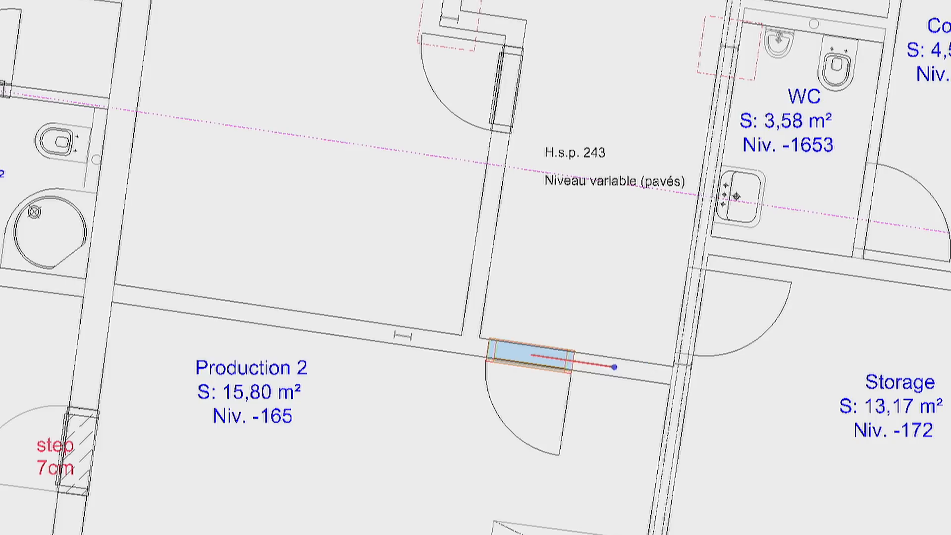
{"action": "key", "text": "Tab"}
{"action": "key", "text": "Tab"}
{"action": "key", "text": "Tab"}
{"action": "key", "text": "Tab"}
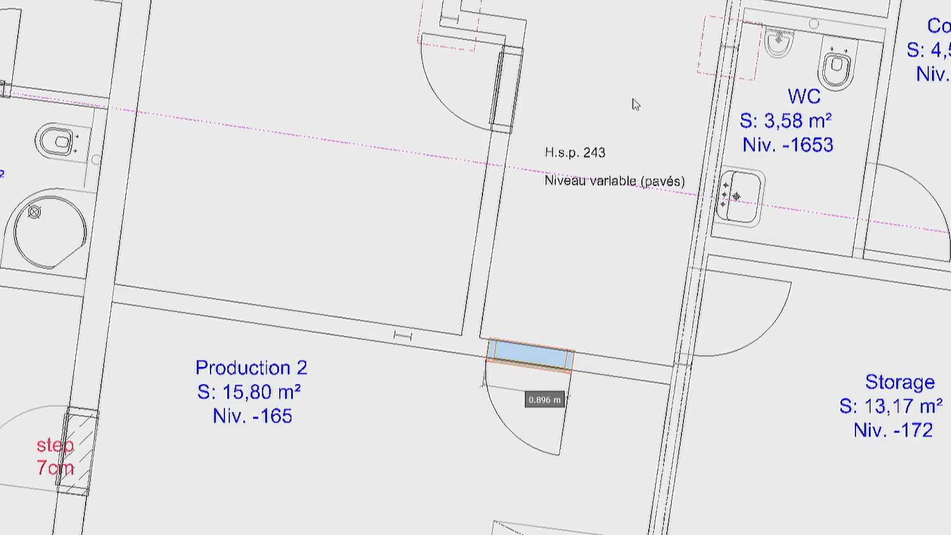
{"action": "key", "text": "Escape"}
Choose Window (standard) from the catalogue as the active aperture.
{"action": "scroll", "coordinate": [605, 249], "scroll_direction": "down", "scroll_amount": 4}
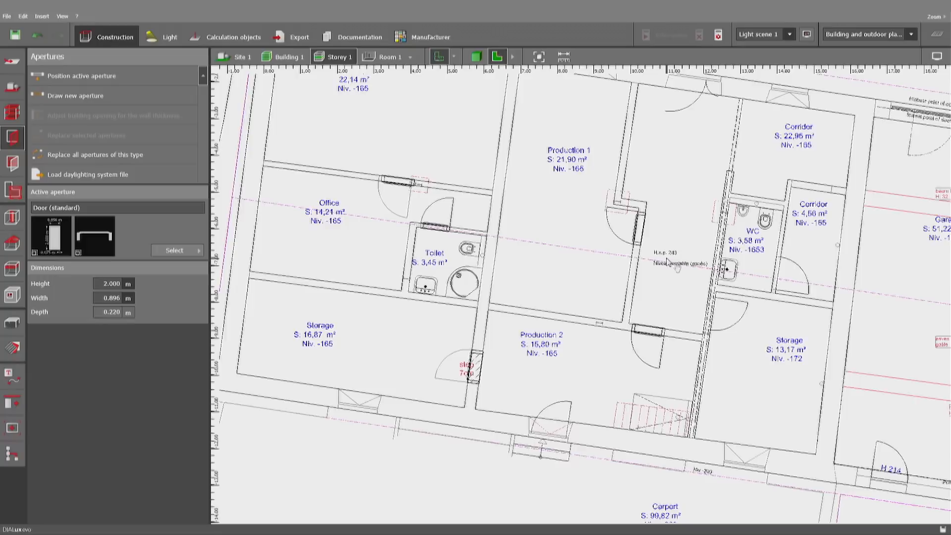
{"action": "middle_click_drag", "start_coordinate": [666, 258], "coordinate": [682, 434]}
{"action": "middle_click_drag", "start_coordinate": [377, 270], "coordinate": [555, 387]}
{"action": "scroll", "coordinate": [603, 348], "scroll_direction": "up", "scroll_amount": 3}
{"action": "middle_click_drag", "start_coordinate": [610, 405], "coordinate": [605, 364]}
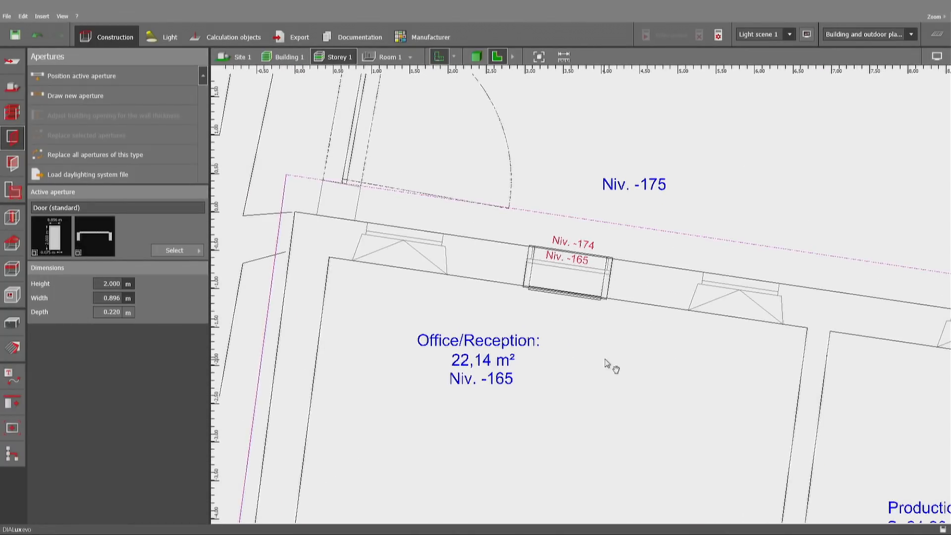
{"action": "left_click", "coordinate": [187, 251]}
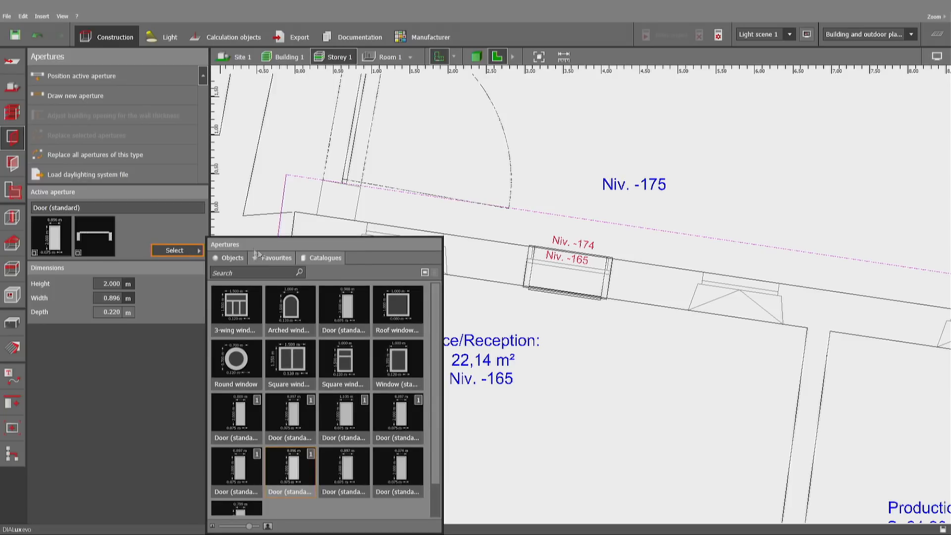
{"action": "left_click", "coordinate": [390, 369]}
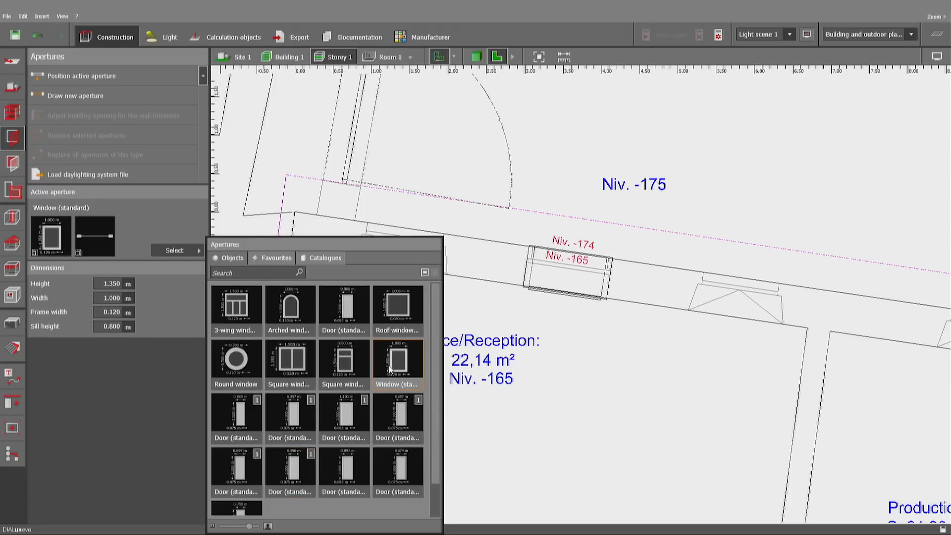
{"action": "left_click", "coordinate": [156, 375]}
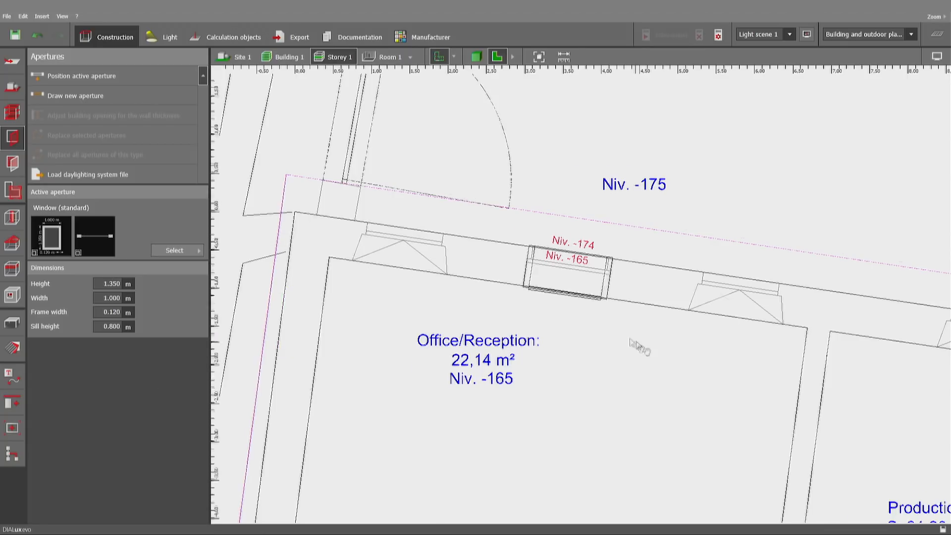
Draw a standard window about 1.00 m wide in Office/Reception's exterior wall, between the building corner and the entrance door.
{"action": "middle_click_drag", "start_coordinate": [574, 329], "coordinate": [478, 309]}
{"action": "scroll", "coordinate": [480, 312], "scroll_direction": "down", "scroll_amount": 2}
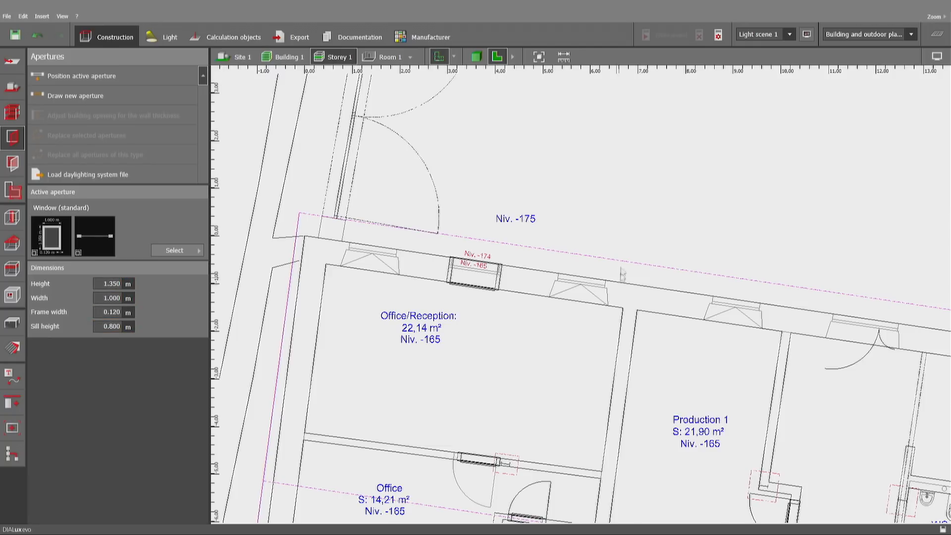
{"action": "left_click", "coordinate": [103, 92]}
{"action": "scroll", "coordinate": [352, 254], "scroll_direction": "up", "scroll_amount": 3}
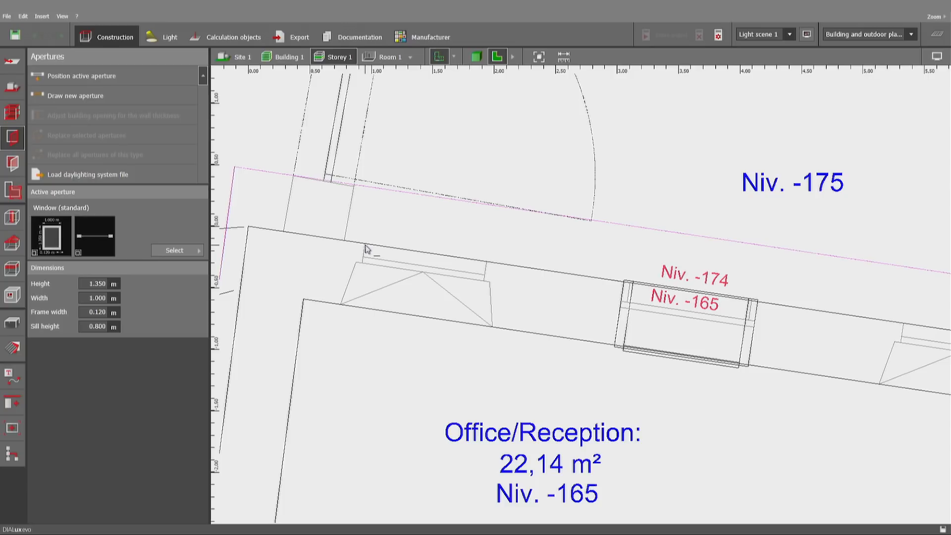
{"action": "left_click", "coordinate": [365, 244]}
{"action": "left_click", "coordinate": [487, 264]}
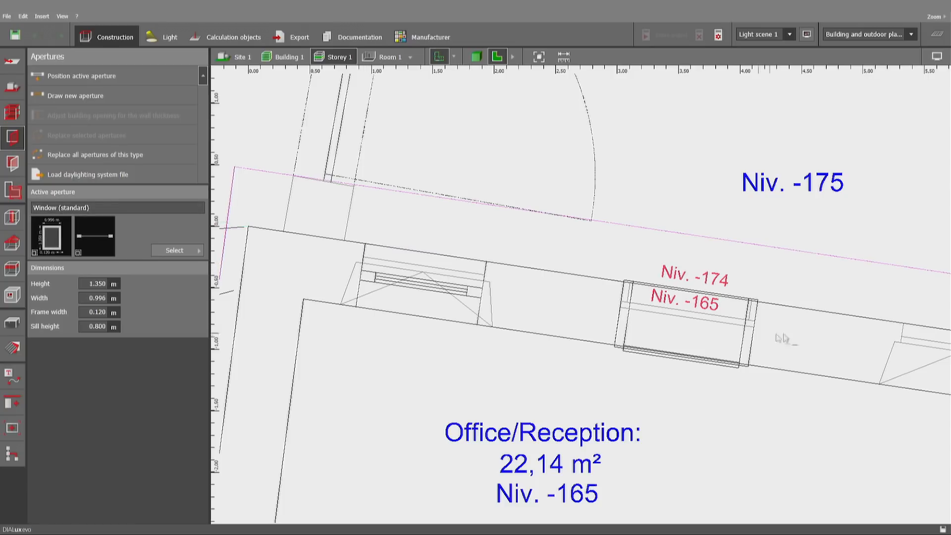
Move the new window about 0.10 m outward through the wall's depth to match the plan's window frame.
{"action": "left_click", "coordinate": [438, 291]}
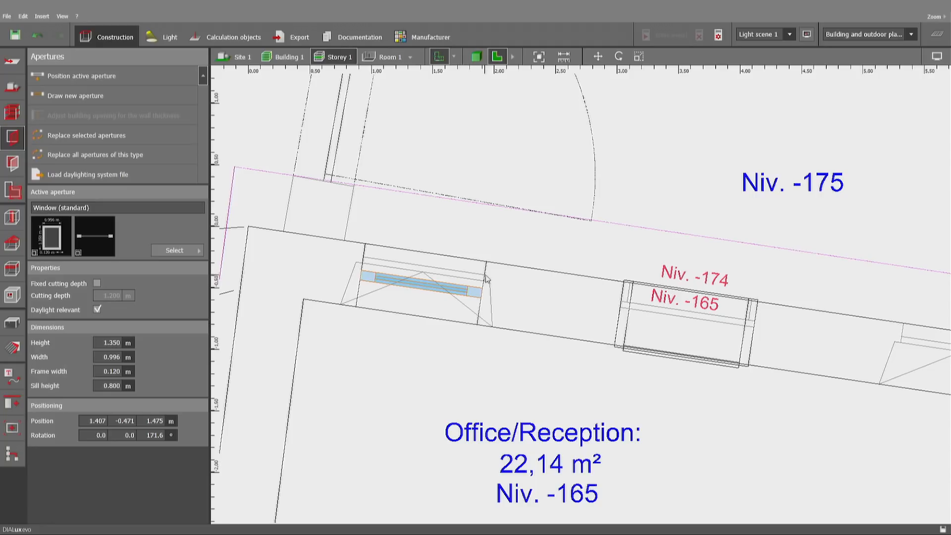
{"action": "key", "text": "m"}
{"action": "left_click_drag", "start_coordinate": [413, 336], "coordinate": [416, 325]}
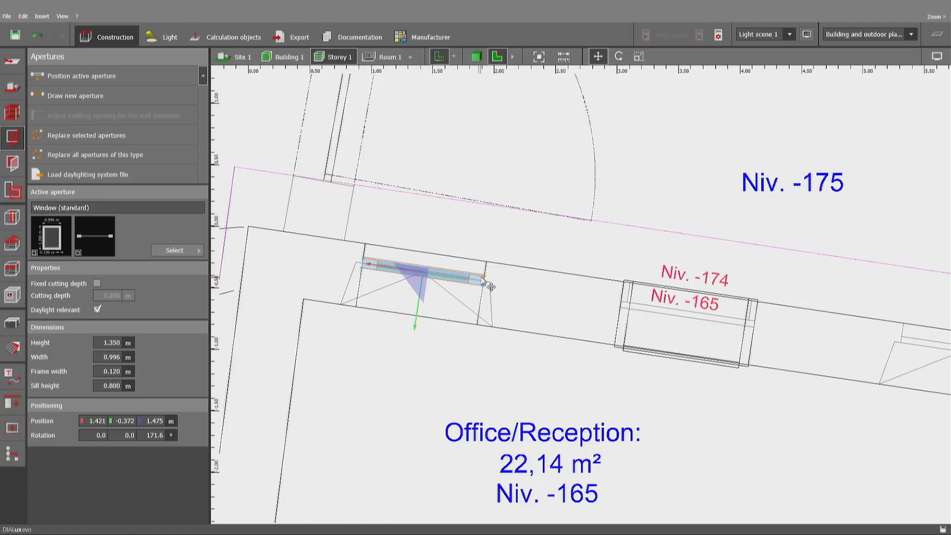
Nudge the Office/Reception window about 0.01 m further outward in the exterior wall and inspect it in the 3D view.
{"action": "mouse_move", "coordinate": [484, 278]}
{"action": "left_mouse_down"}
{"action": "mouse_move", "coordinate": [486, 300]}
{"action": "mouse_move", "coordinate": [484, 276]}
{"action": "left_mouse_up"}
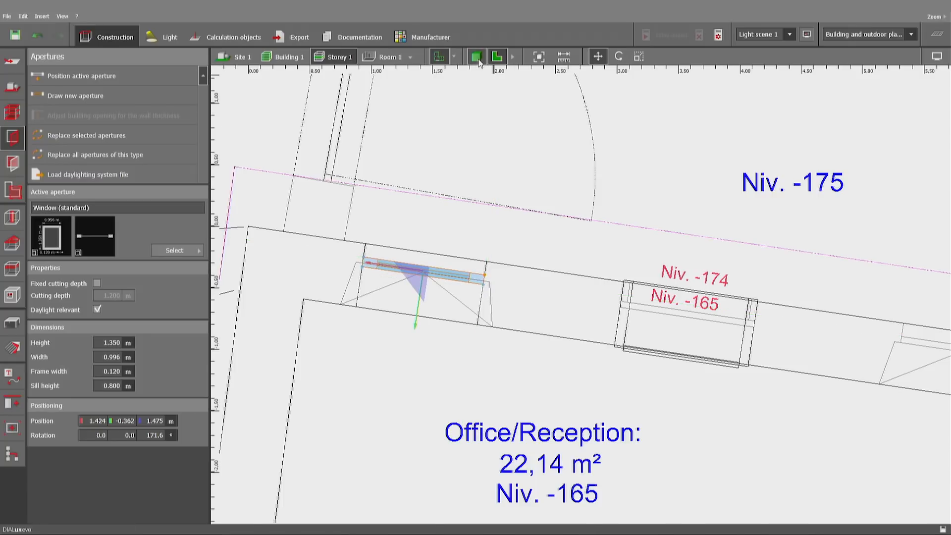
{"action": "left_click", "coordinate": [476, 56]}
{"action": "right_click_drag", "start_coordinate": [516, 389], "coordinate": [553, 346]}
{"action": "scroll", "coordinate": [711, 364], "scroll_direction": "up", "scroll_amount": 4}
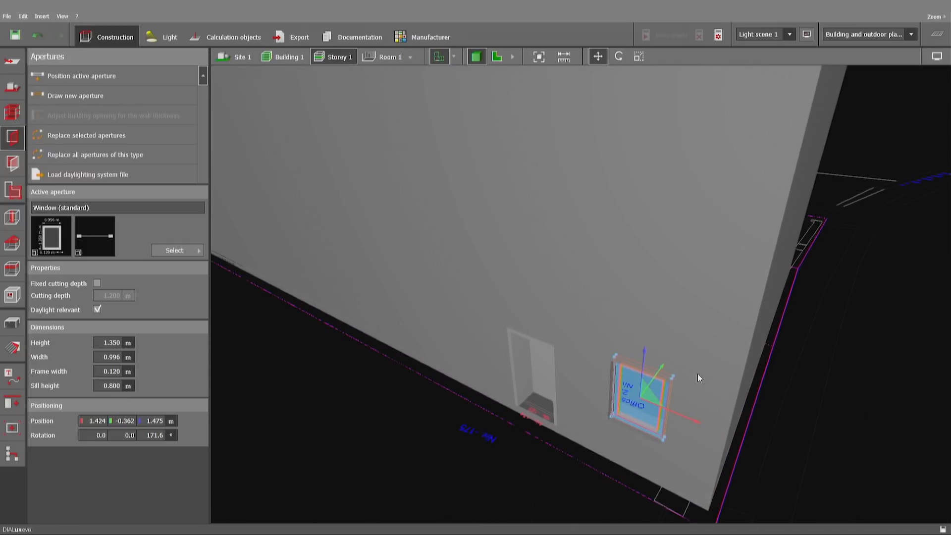
{"action": "left_click", "coordinate": [826, 379]}
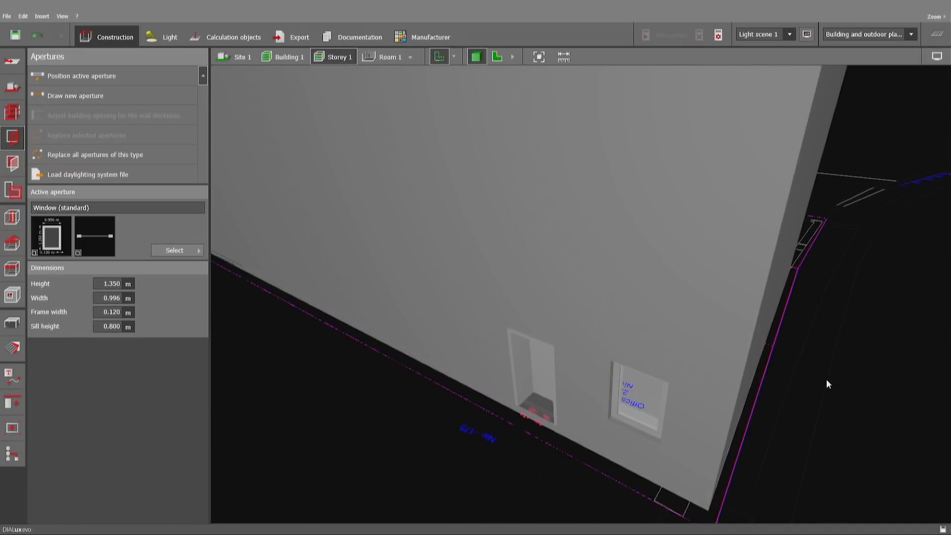
In plan view, reuse the adjusted standard window and place a copy in Office/Reception's exterior wall on the other side of the entrance door.
{"action": "left_click", "coordinate": [497, 57]}
{"action": "left_click", "coordinate": [382, 250]}
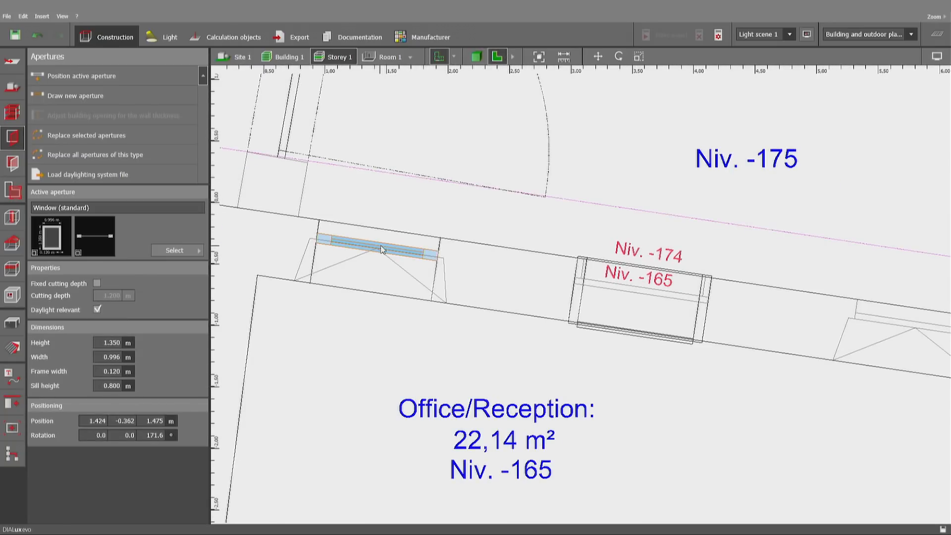
{"action": "left_click", "coordinate": [115, 79]}
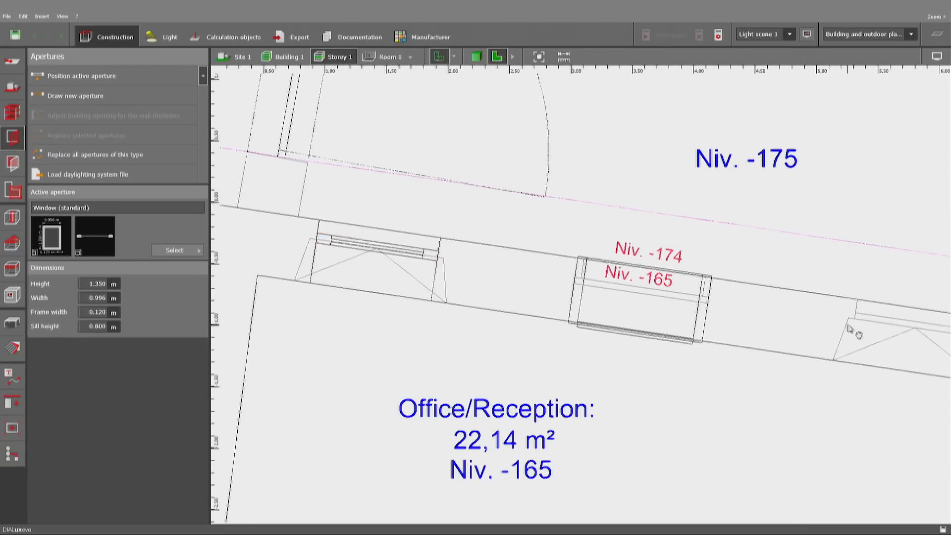
{"action": "middle_click_drag", "start_coordinate": [916, 328], "coordinate": [712, 328]}
{"action": "left_click", "coordinate": [713, 331]}
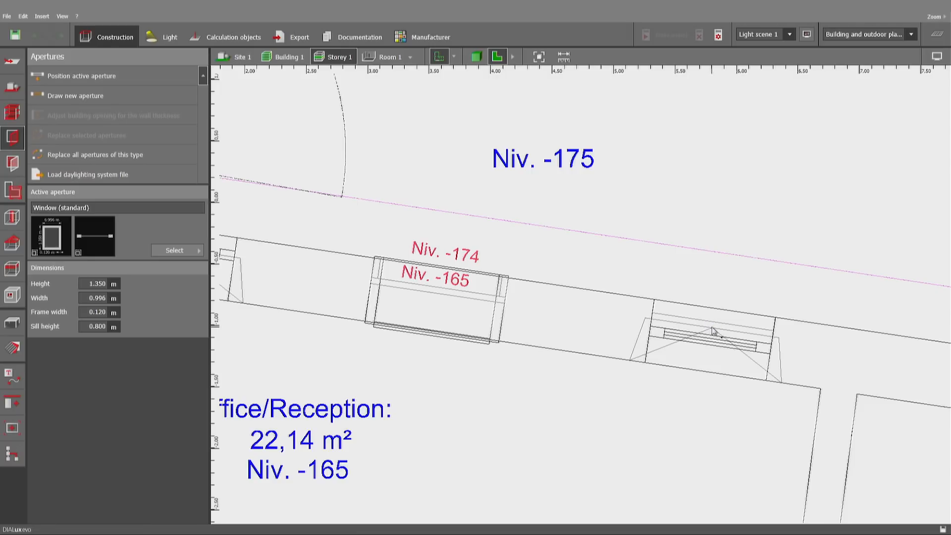
Place further copies of the standard window at the plan's window symbols in the exterior walls of Production 1 and the 22,95 m² Corridor.
{"action": "scroll", "coordinate": [714, 331], "scroll_direction": "down", "scroll_amount": 3}
{"action": "left_click", "coordinate": [873, 358]}
{"action": "middle_click_drag", "start_coordinate": [949, 374], "coordinate": [515, 351]}
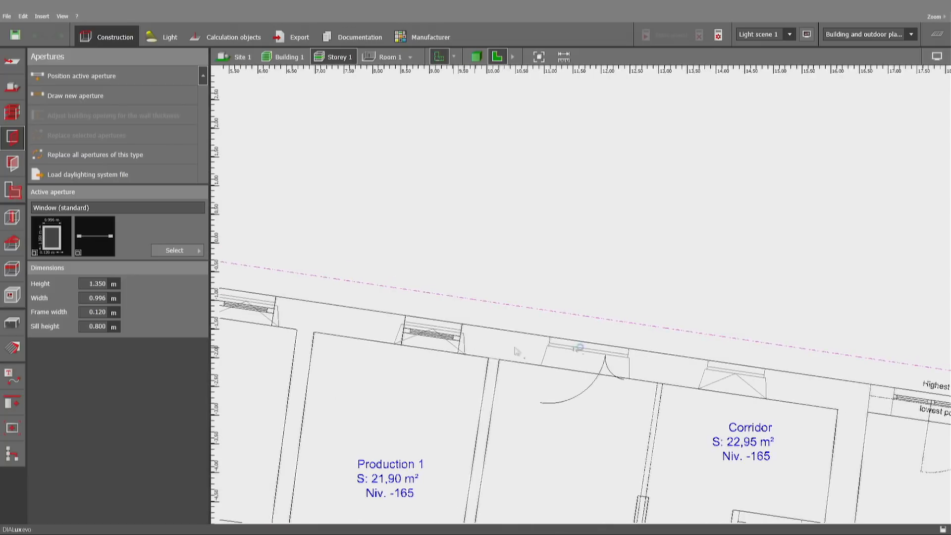
{"action": "left_click", "coordinate": [736, 377]}
{"action": "middle_click_drag", "start_coordinate": [833, 401], "coordinate": [757, 346]}
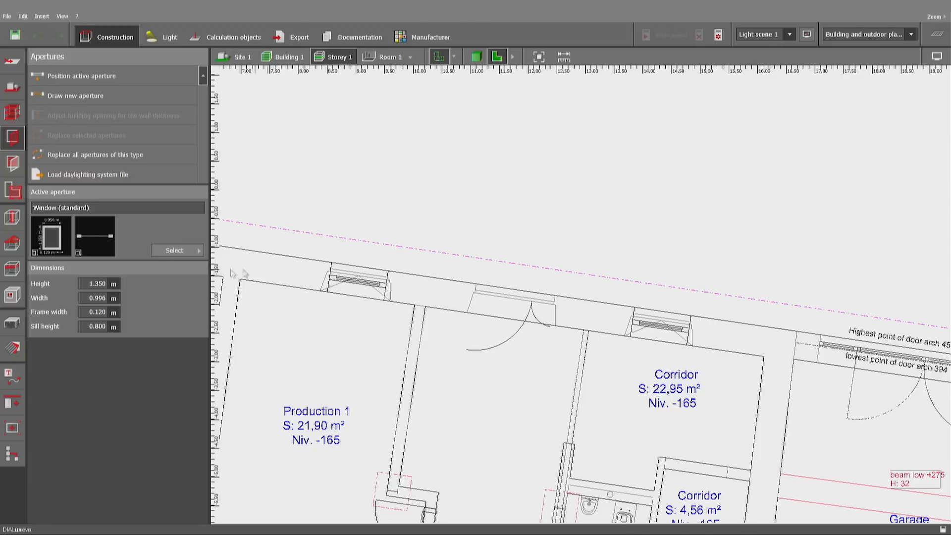
Choose Square window with mullion as the active aperture and set its height to 2 m and sill height to 0 m.
{"action": "left_click", "coordinate": [179, 250]}
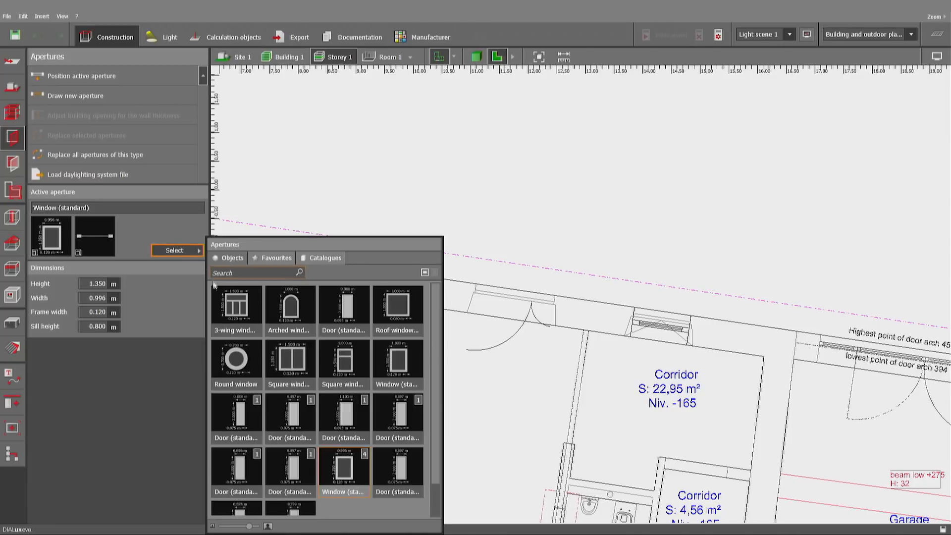
{"action": "left_click", "coordinate": [285, 364]}
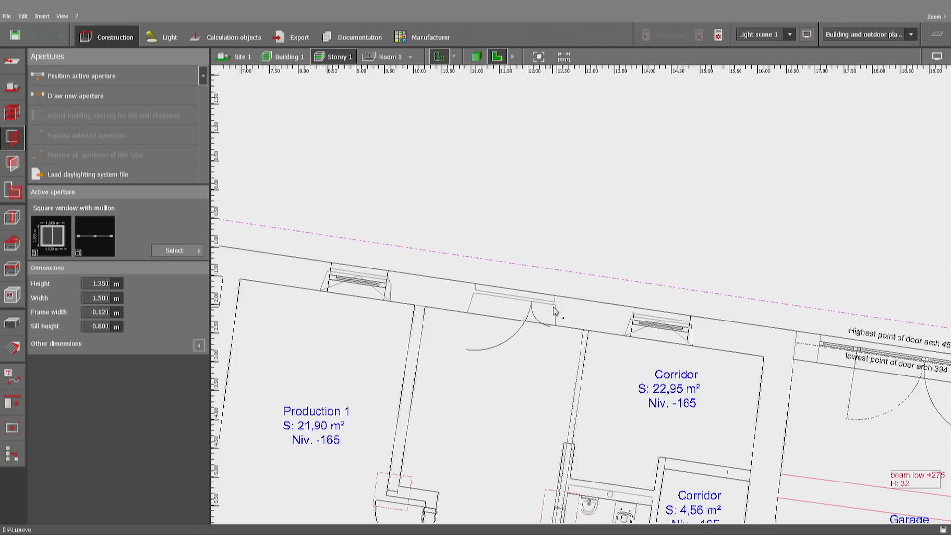
{"action": "left_click", "coordinate": [96, 283]}
{"action": "type", "text": "2"}
{"action": "left_click", "coordinate": [107, 326]}
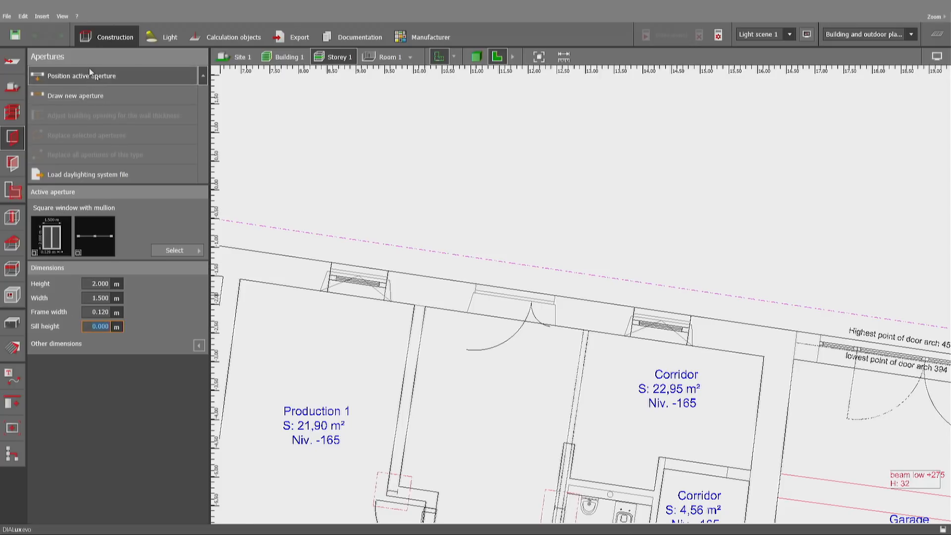
Draw the mullioned window about 1.39 m wide over the double-leaf opening between the Production 1 and Corridor windows.
{"action": "left_click", "coordinate": [93, 94]}
{"action": "scroll", "coordinate": [467, 255], "scroll_direction": "up", "scroll_amount": 4}
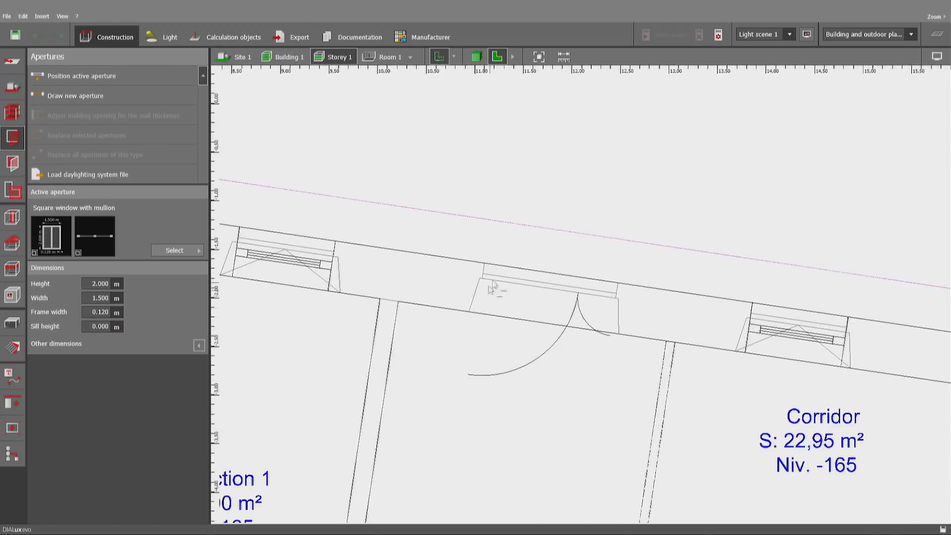
{"action": "left_click", "coordinate": [483, 262]}
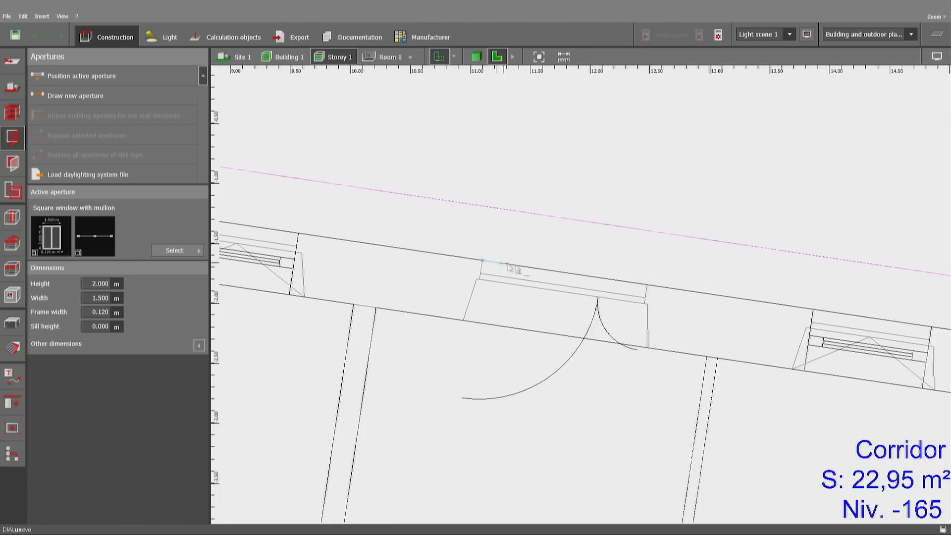
{"action": "left_click", "coordinate": [648, 286]}
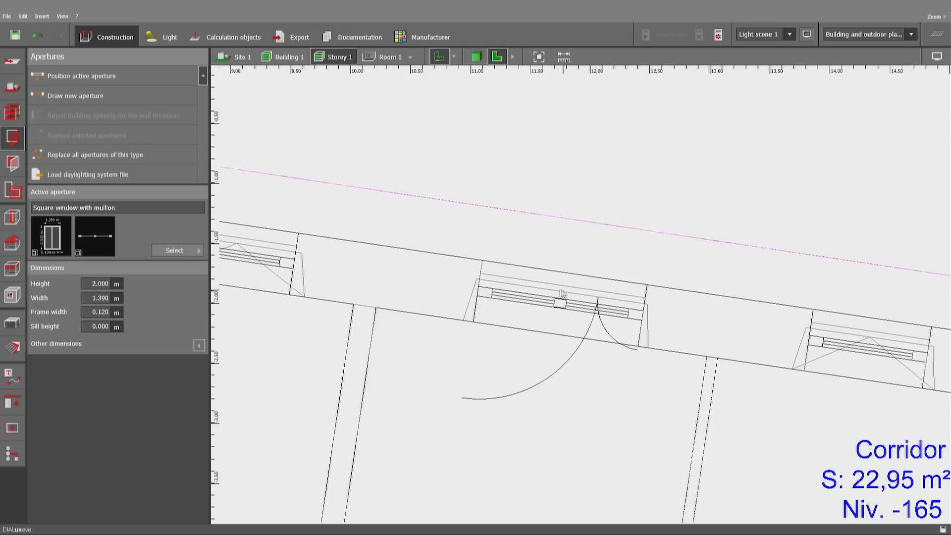
Set the mullion position of the new mullioned window to 0.4 m so it lines up with the door leaves' meeting point.
{"action": "left_click", "coordinate": [199, 346]}
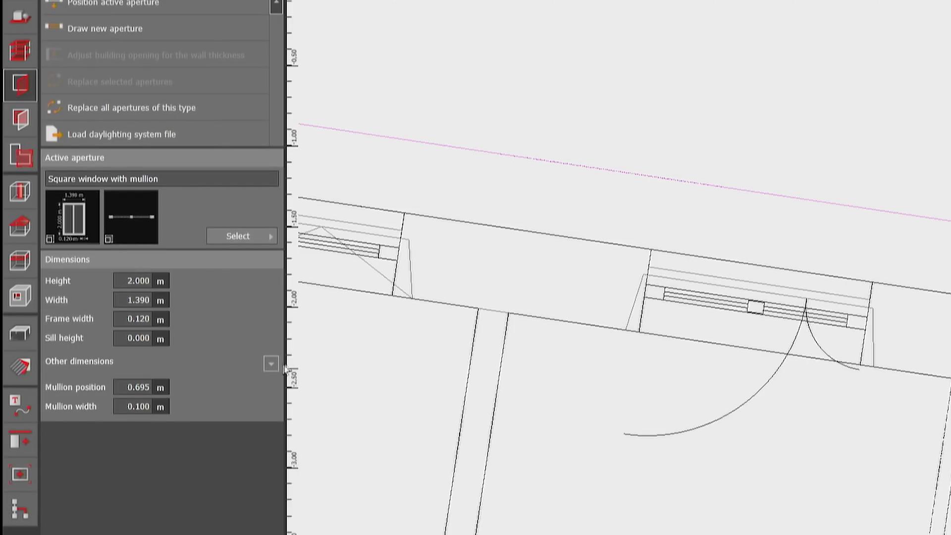
{"action": "left_click", "coordinate": [273, 365]}
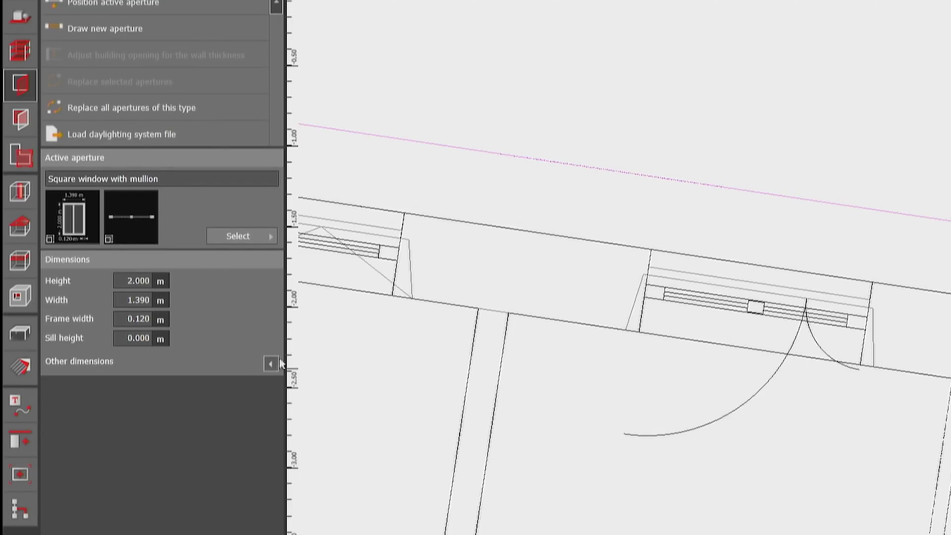
{"action": "left_click", "coordinate": [271, 364]}
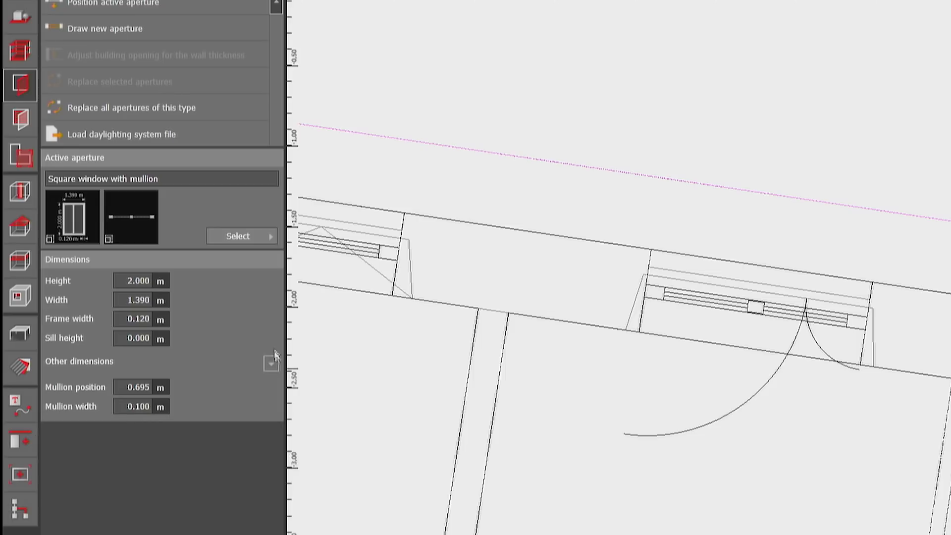
{"action": "left_click", "coordinate": [673, 296]}
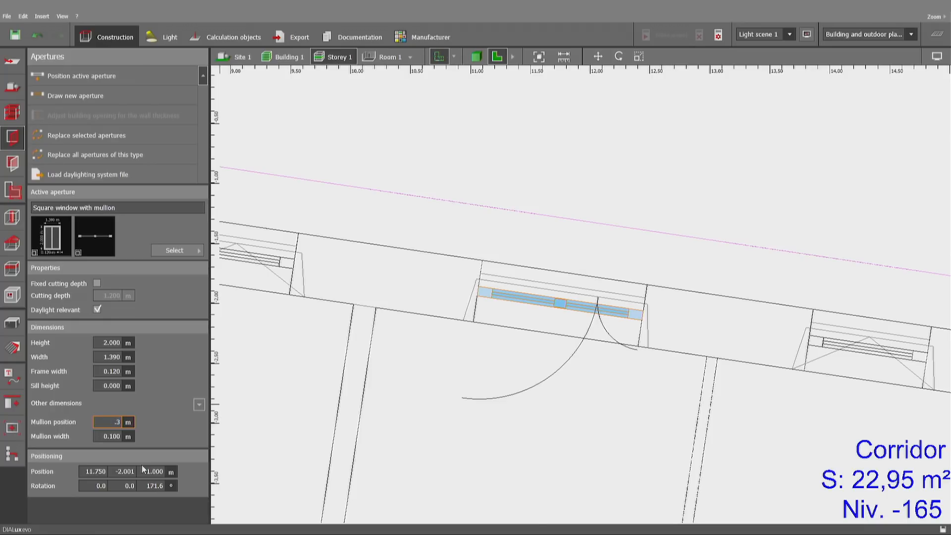
{"action": "type", "text": ".3"}
{"action": "key", "text": "Return"}
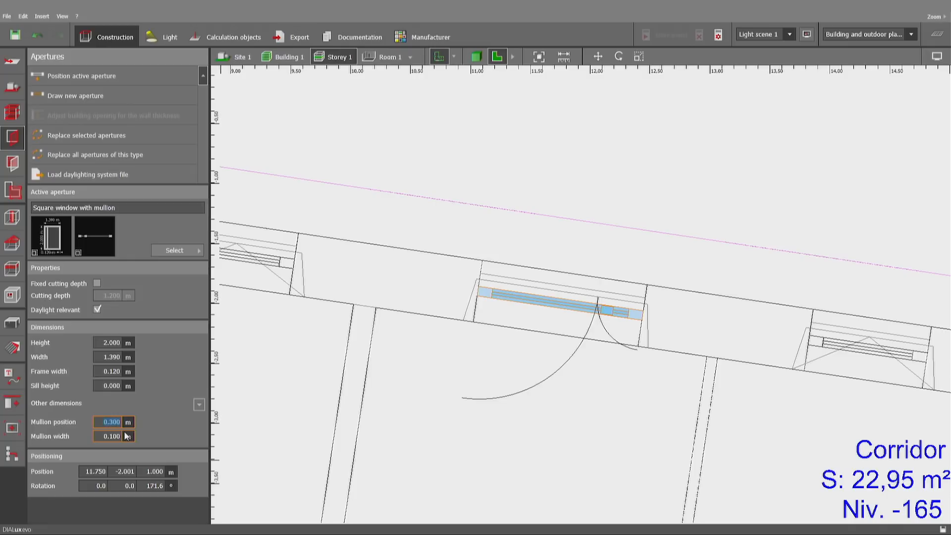
{"action": "type", "text": ".4"}
{"action": "key", "text": "Return"}
Choose Arched window as the active aperture for the Garage's arched door and set its sill height to 0 m.
{"action": "middle_click_drag", "start_coordinate": [678, 366], "coordinate": [290, 311]}
{"action": "middle_click_drag", "start_coordinate": [815, 393], "coordinate": [414, 355]}
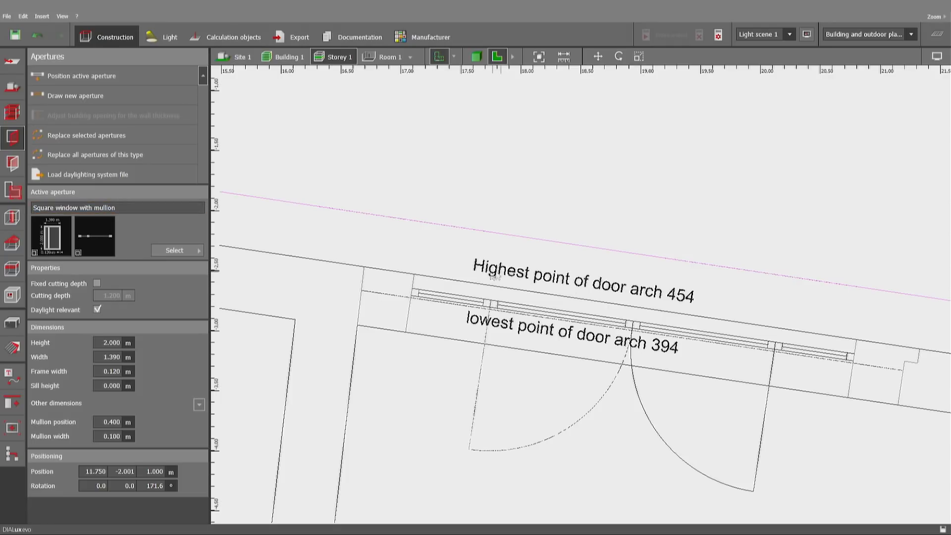
{"action": "left_click", "coordinate": [186, 251]}
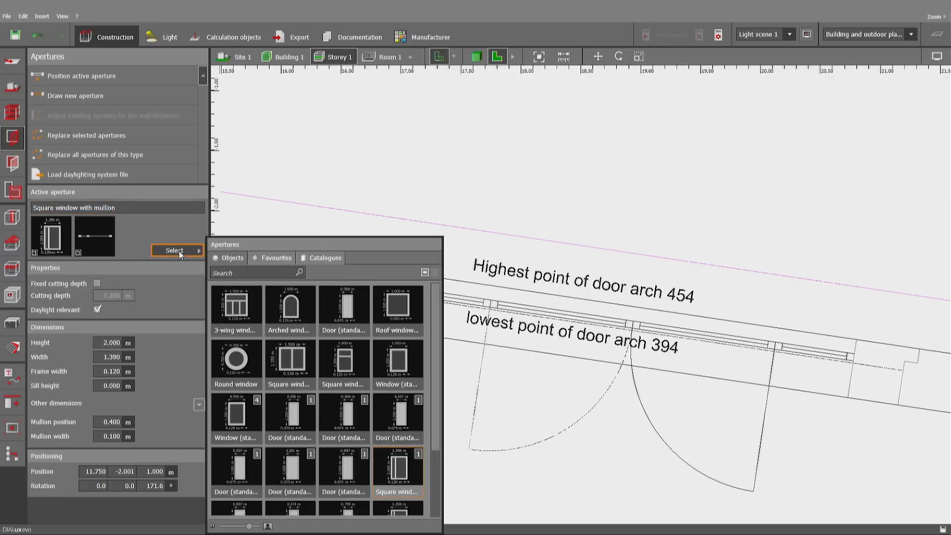
{"action": "left_click", "coordinate": [291, 307]}
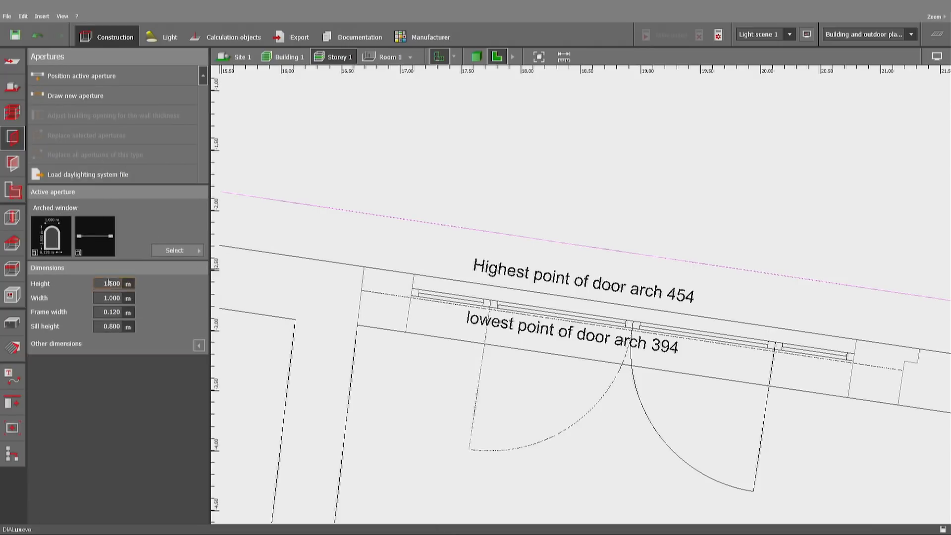
{"action": "left_click", "coordinate": [109, 328]}
{"action": "type", "text": "0"}
Set the arched aperture's rise to 0.5 m and its height to 4.54 m.
{"action": "left_click", "coordinate": [199, 345]}
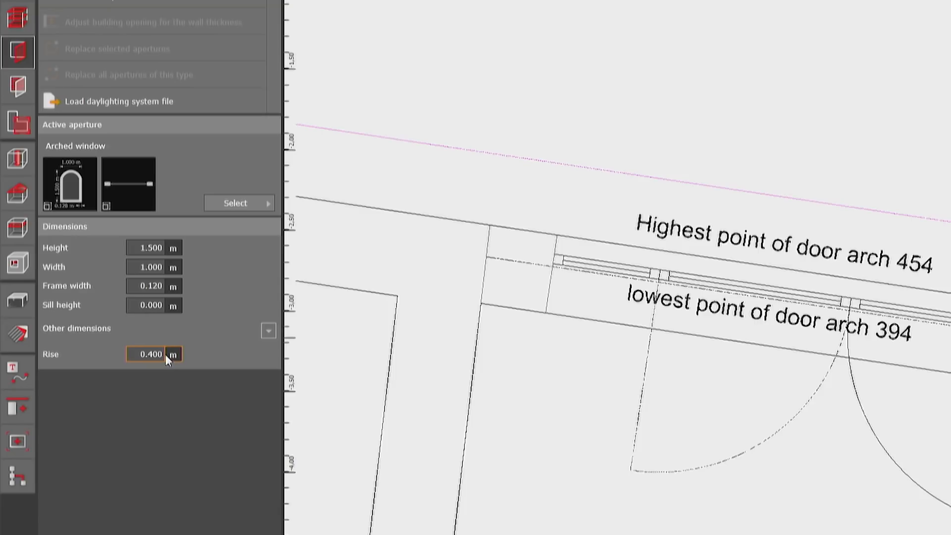
{"action": "left_click", "coordinate": [120, 363]}
{"action": "type", "text": "0.5"}
{"action": "key", "text": "Return"}
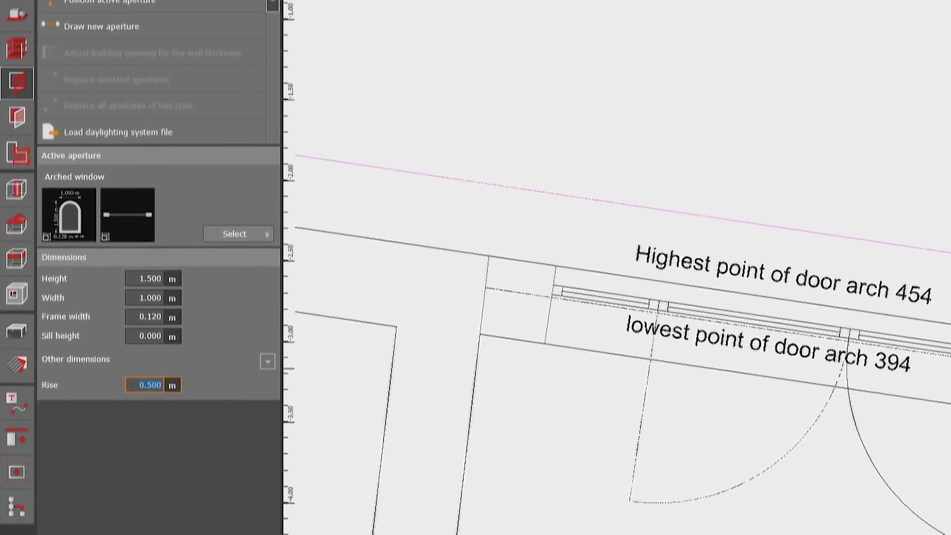
{"action": "left_click", "coordinate": [154, 299]}
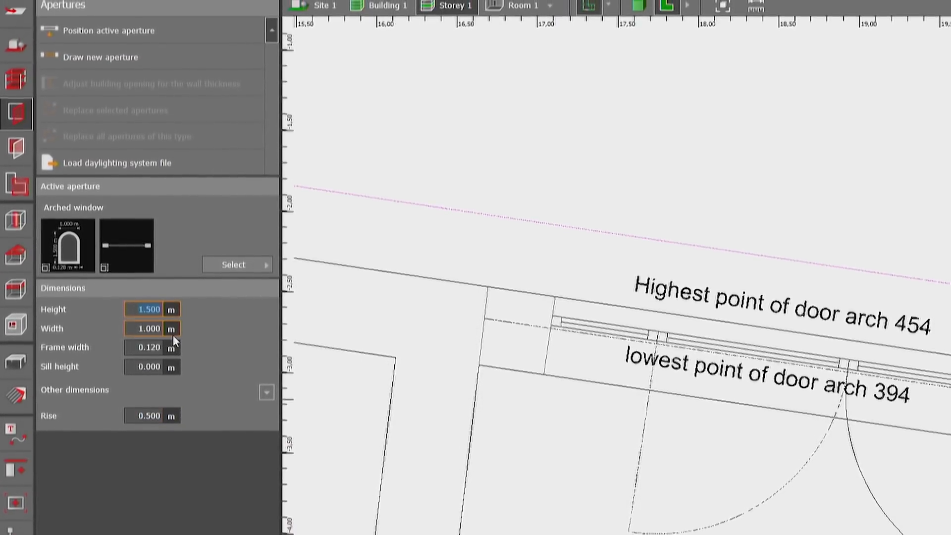
{"action": "type", "text": "4.54"}
{"action": "key", "text": "Return"}
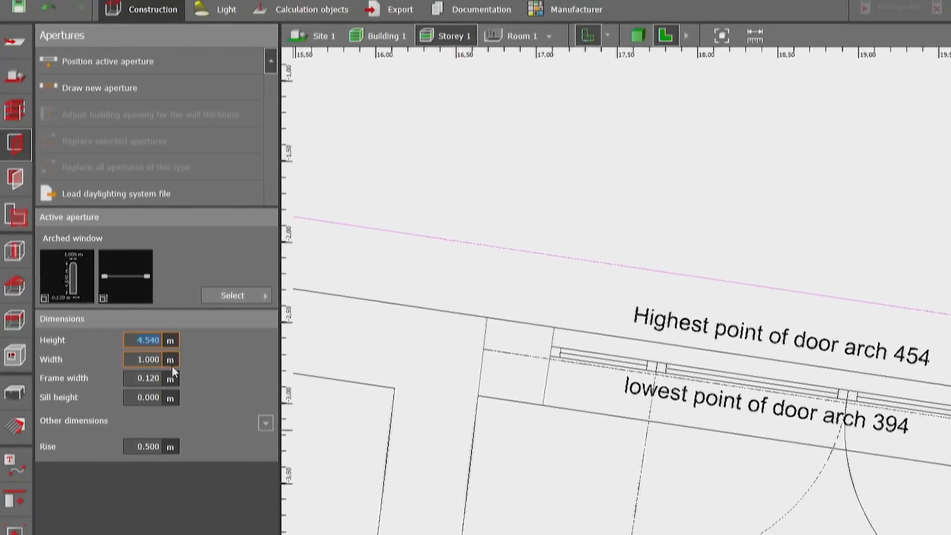
Draw the arched aperture about 3.73 m wide across the Garage door opening in the exterior wall.
{"action": "left_click", "coordinate": [168, 103]}
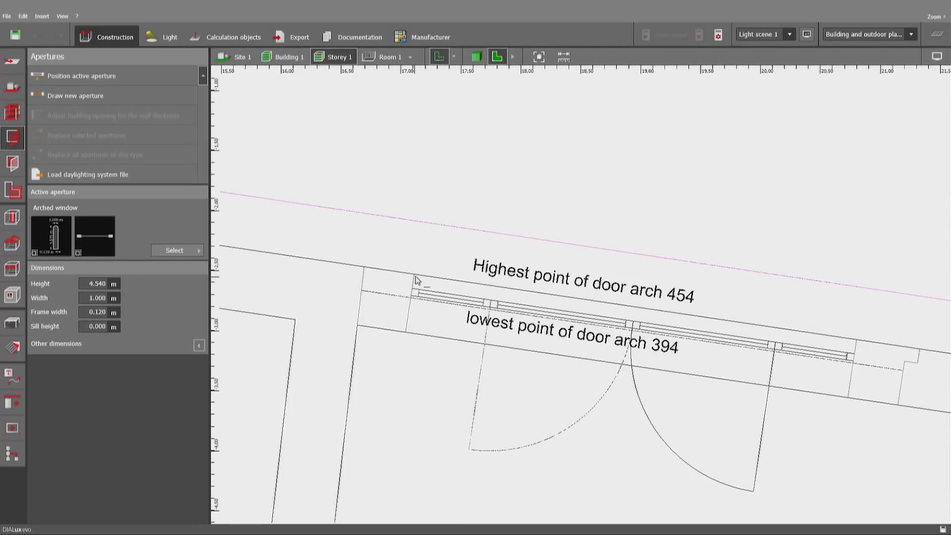
{"action": "left_click", "coordinate": [553, 338]}
{"action": "left_click", "coordinate": [858, 340]}
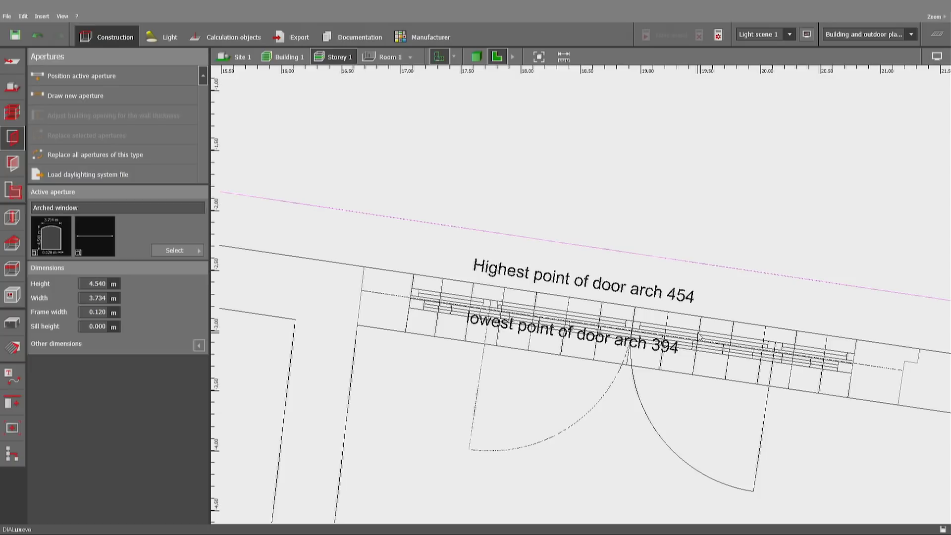
Move the arched aperture about 0.08 m outward through the wall's depth to match the plan's door frame, and inspect the facade in 3D.
{"action": "left_click", "coordinate": [679, 344]}
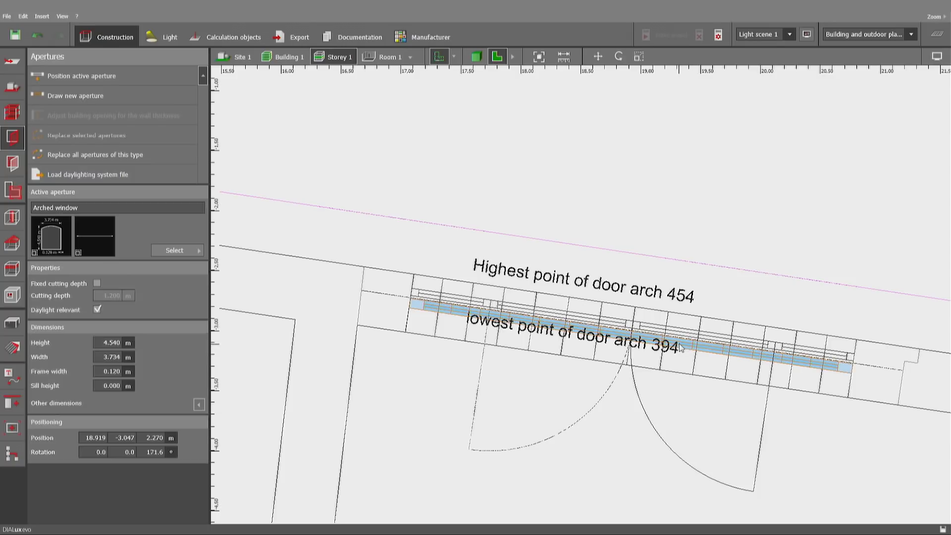
{"action": "left_click", "coordinate": [598, 57]}
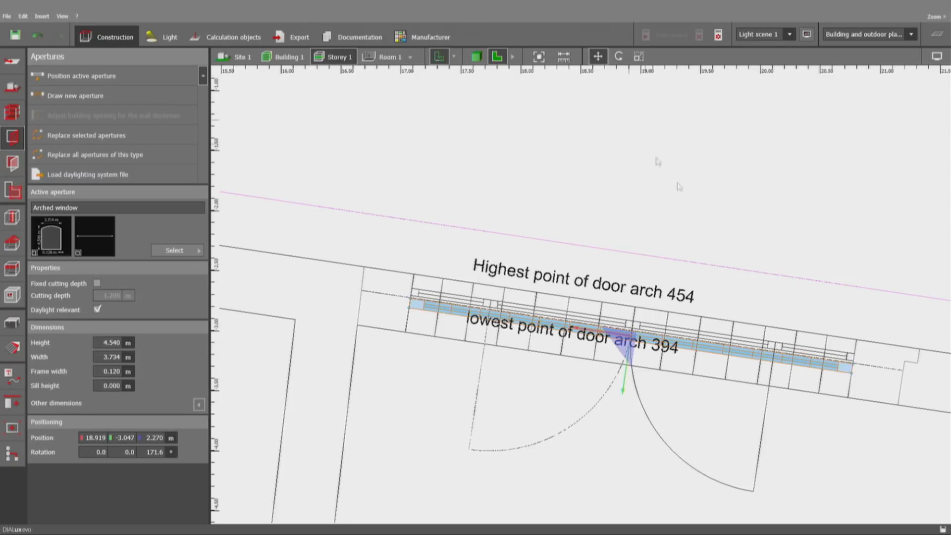
{"action": "left_click_drag", "start_coordinate": [858, 369], "coordinate": [860, 365]}
{"action": "left_click", "coordinate": [476, 57]}
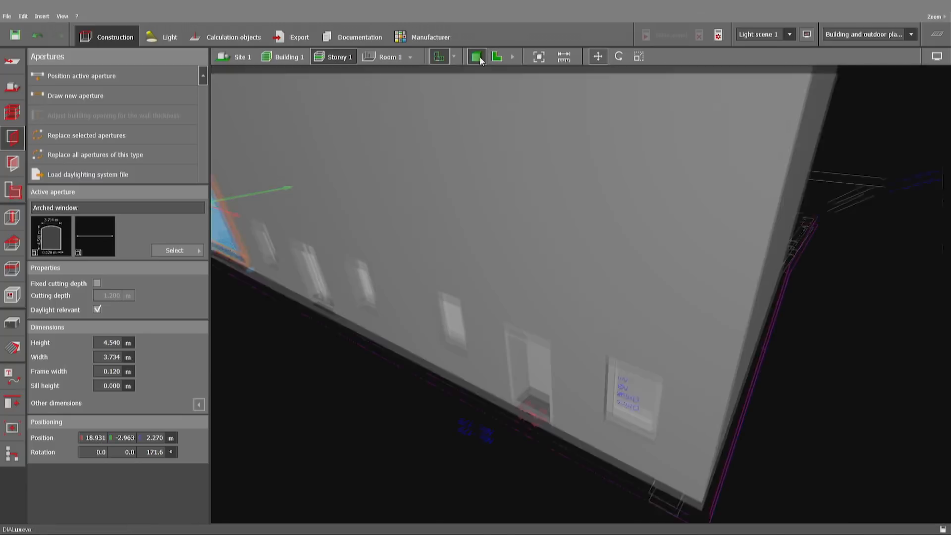
{"action": "middle_click_drag", "start_coordinate": [326, 333], "coordinate": [607, 362]}
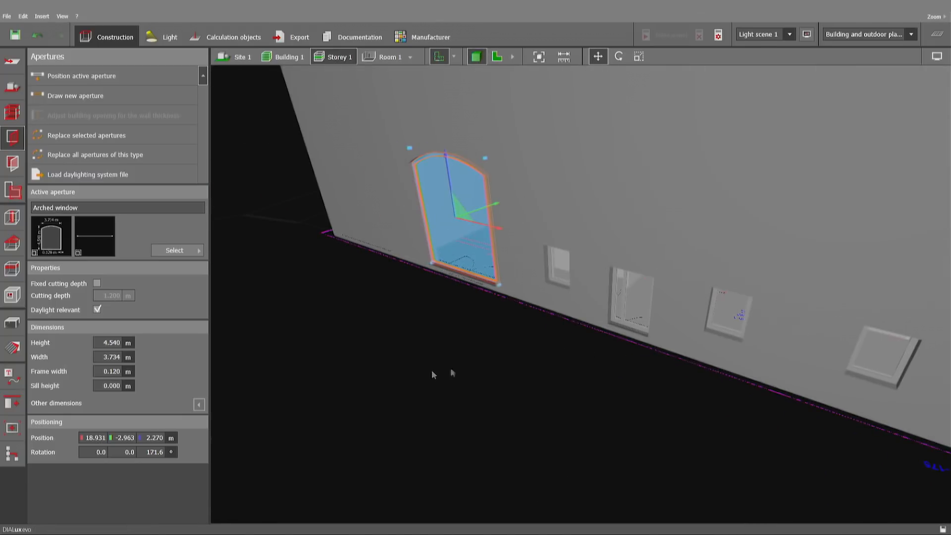
{"action": "left_click", "coordinate": [388, 382]}
{"action": "right_click_drag", "start_coordinate": [388, 383], "coordinate": [474, 356]}
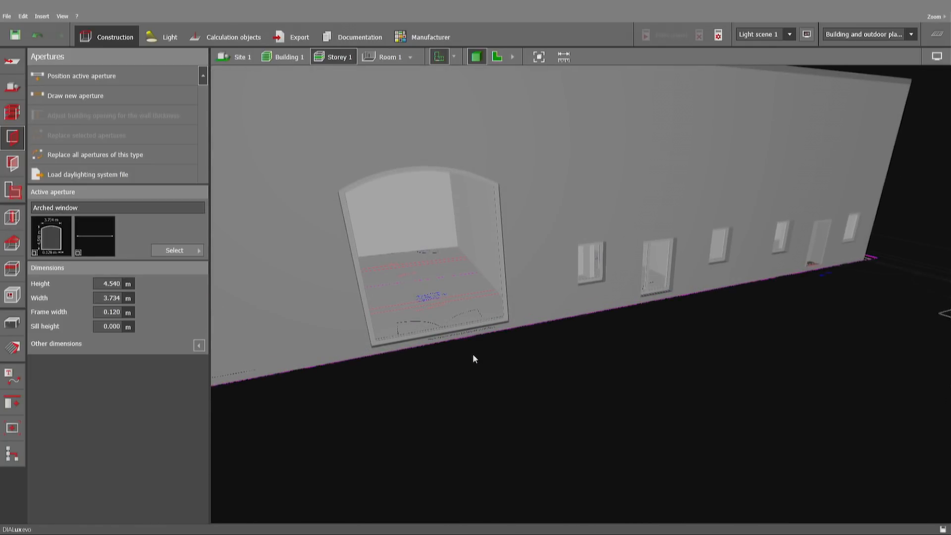